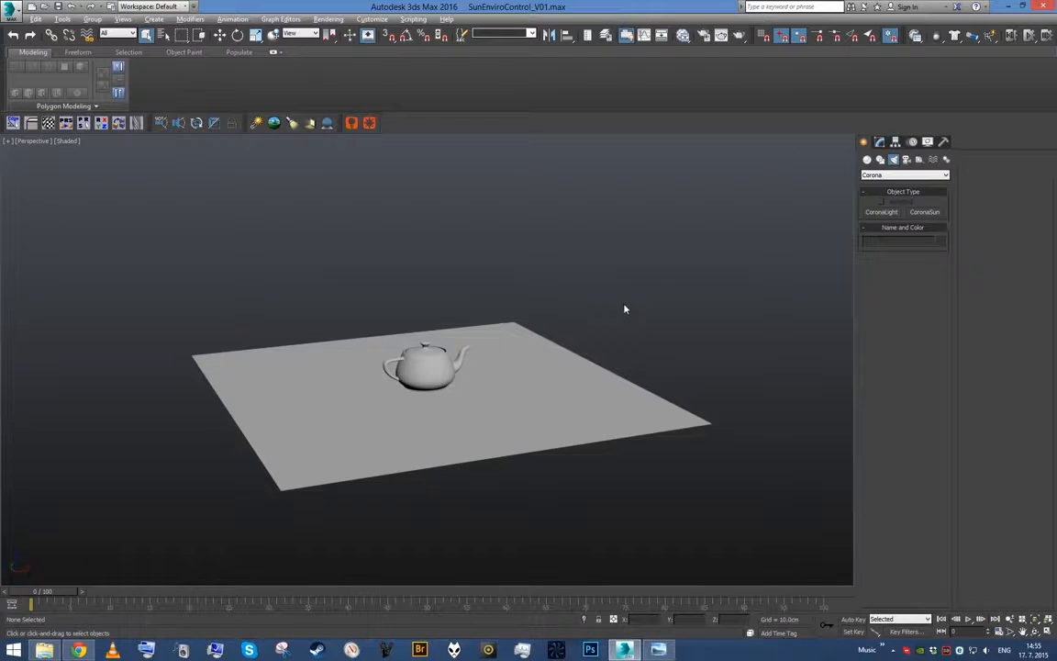
# Step: Create a CoronaSun light beyond the ground plane's edge with its target beside the teapot
pyautogui.keyDown('alt'); pyautogui.moveTo(613, 314); pyautogui.dragTo(571, 325, button='middle'); pyautogui.keyUp('alt')
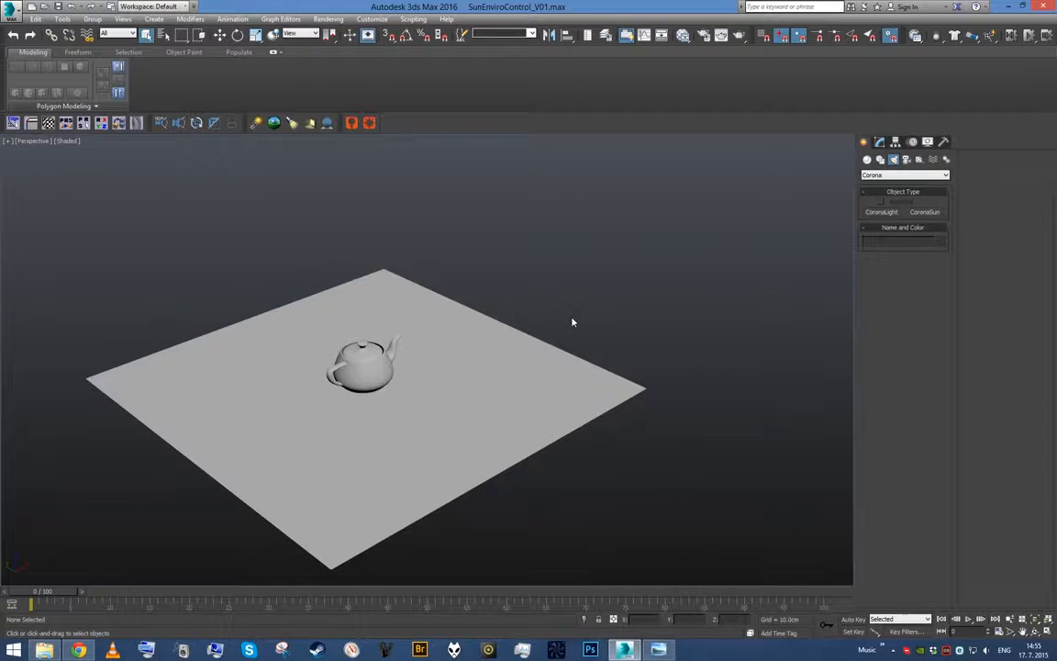
pyautogui.click(921, 215)
pyautogui.moveTo(691, 307); pyautogui.dragTo(441, 368)
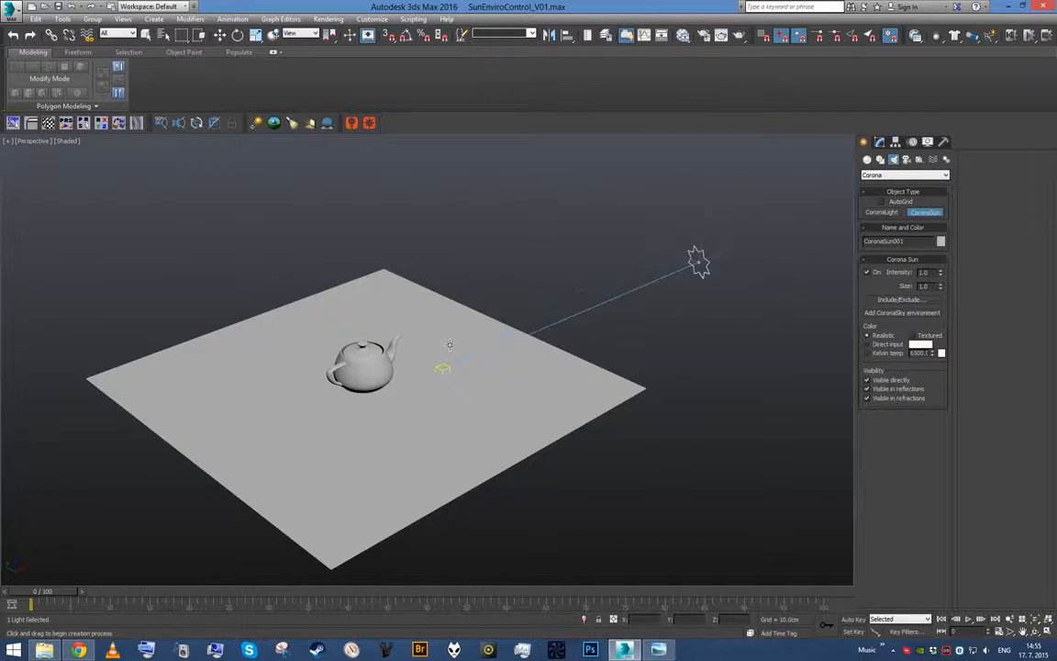
pyautogui.rightClick(450, 336)
# Step: Move the sun light up above the ground plane and deselect it
pyautogui.keyDown('alt'); pyautogui.moveTo(451, 335); pyautogui.dragTo(774, 288, button='middle'); pyautogui.keyUp('alt')
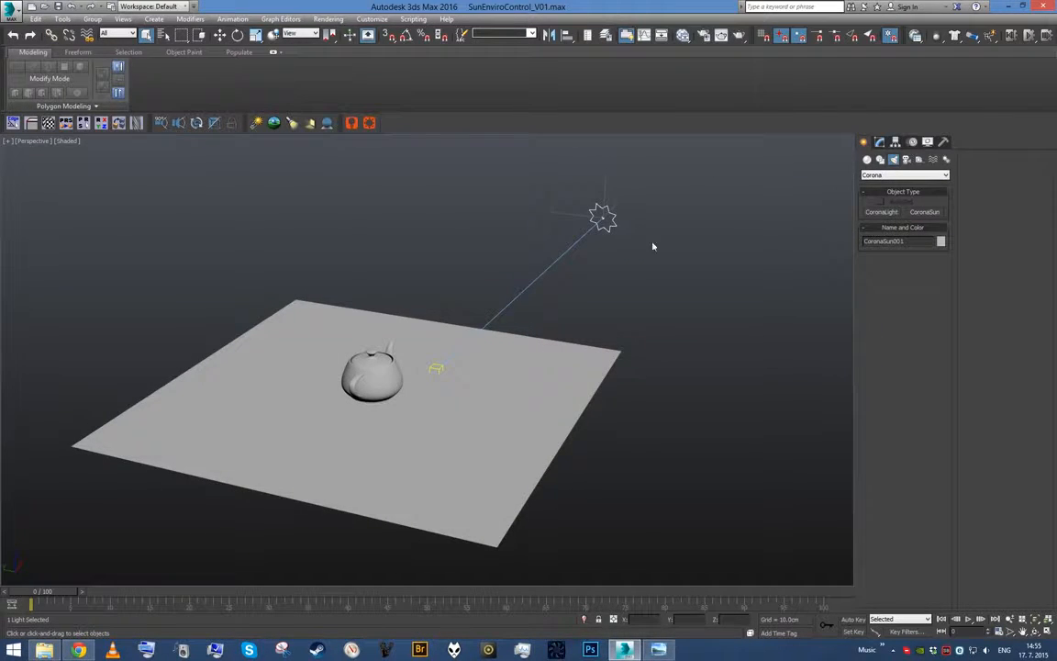
pyautogui.keyDown('alt'); pyautogui.moveTo(723, 211); pyautogui.dragTo(641, 259, button='middle'); pyautogui.keyUp('alt')
pyautogui.press('w')
pyautogui.moveTo(529, 273); pyautogui.dragTo(515, 223)
pyautogui.keyDown('alt'); pyautogui.moveTo(515, 222); pyautogui.dragTo(456, 326, button='middle'); pyautogui.keyUp('alt')
pyautogui.press('q')
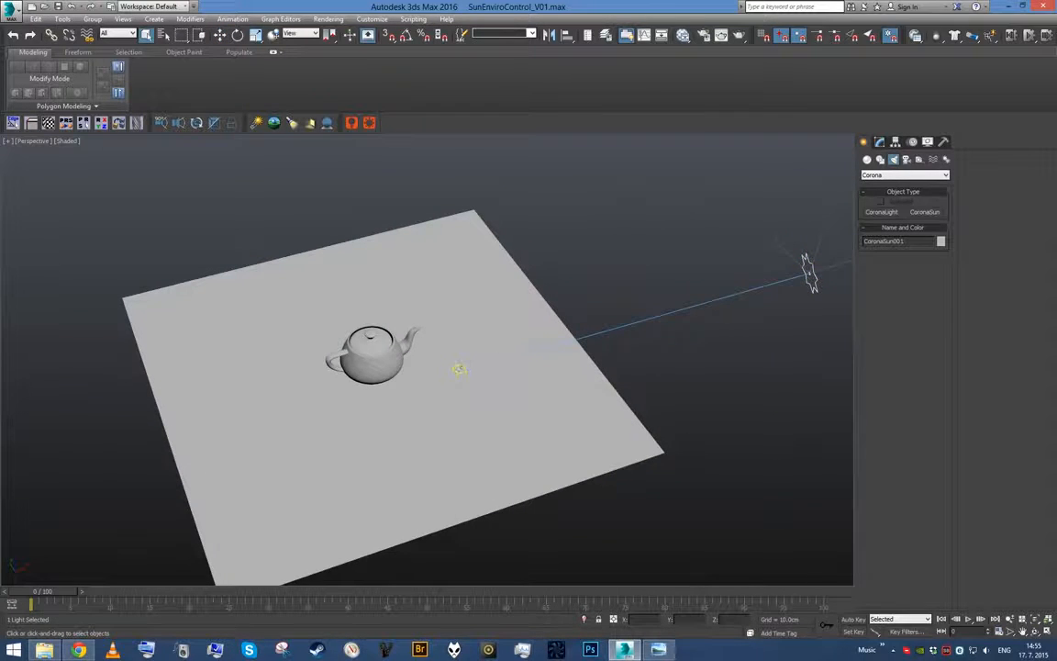
pyautogui.click(642, 183)
# Step: Load CirrusDune.jpg as a bitmap into the scene's environment map
pyautogui.press('8')
pyautogui.click(357, 142)
pyautogui.doubleClick(452, 188)
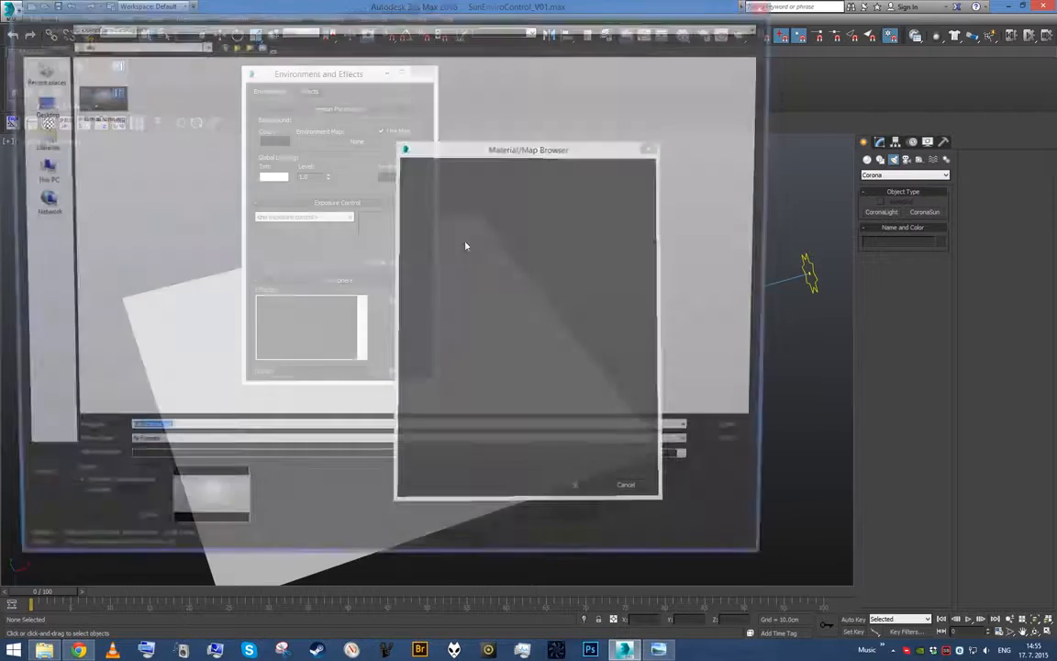
pyautogui.doubleClick(92, 83)
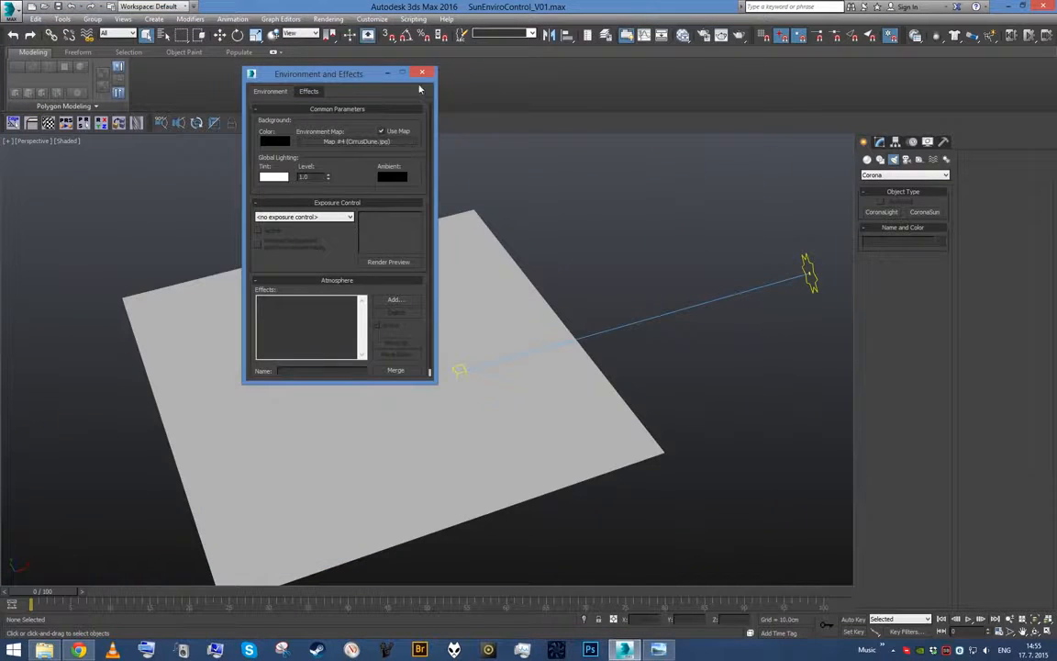
# Step: Set the viewport background to use the environment background and close the environment settings
pyautogui.hotkey('alt', 'b')
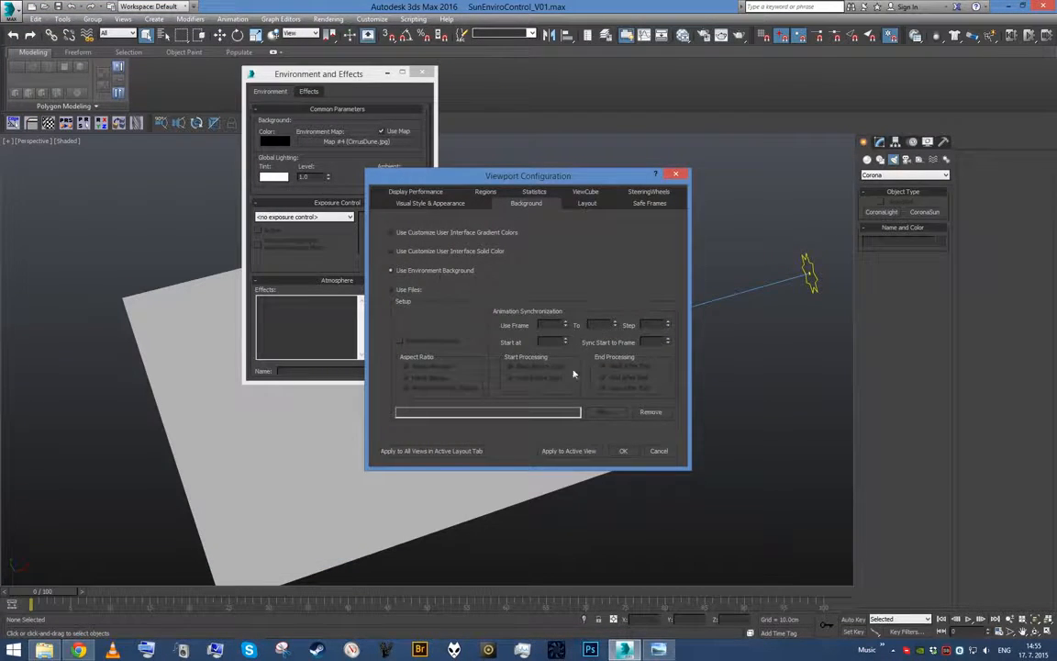
pyautogui.click(621, 450)
pyautogui.click(421, 73)
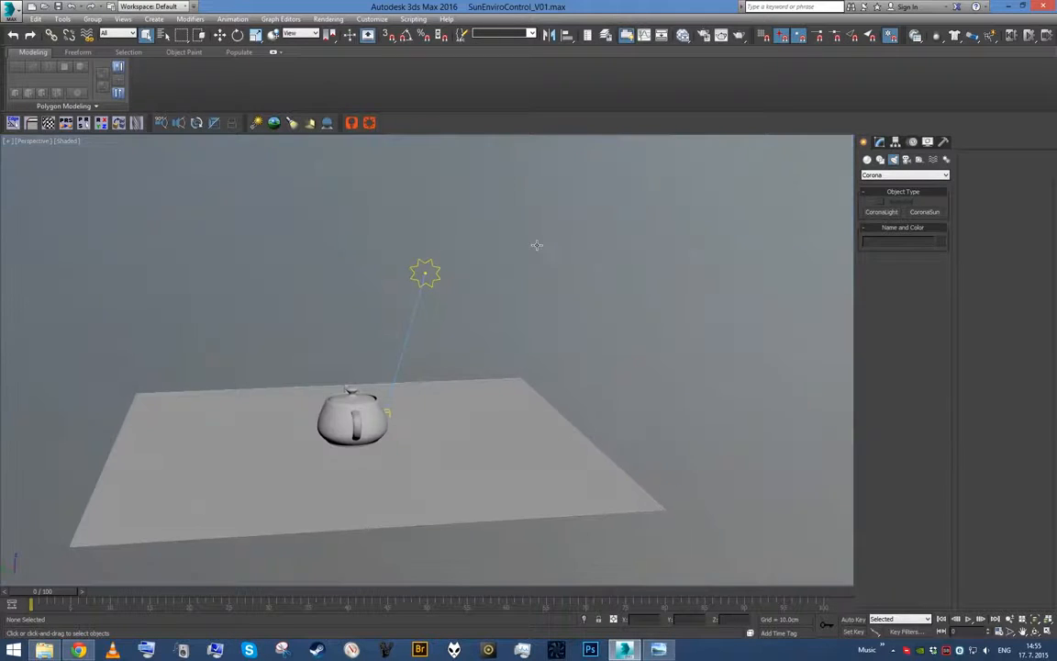
# Step: Show the viewport in wireframe and link the sun light to its target as the parent
pyautogui.keyDown('alt'); pyautogui.moveTo(490, 276); pyautogui.dragTo(262, 460, button='middle'); pyautogui.keyUp('alt')
pyautogui.click(242, 476)
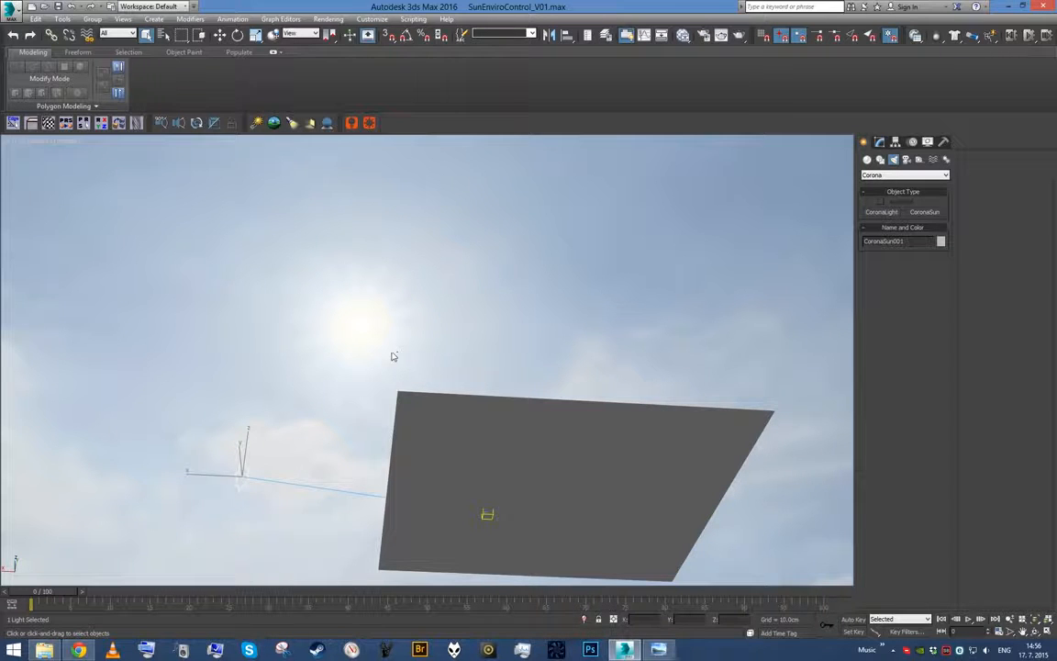
pyautogui.moveTo(364, 359)
pyautogui.keyDown('alt'); pyautogui.mouseDown(button='middle')
pyautogui.moveTo(324, 379)
pyautogui.moveTo(304, 375)
pyautogui.moveTo(326, 377)
pyautogui.moveTo(322, 361)
pyautogui.mouseUp(button='middle'); pyautogui.keyUp('alt')
pyautogui.keyDown('alt'); pyautogui.moveTo(292, 425); pyautogui.dragTo(310, 498, button='middle'); pyautogui.keyUp('alt')
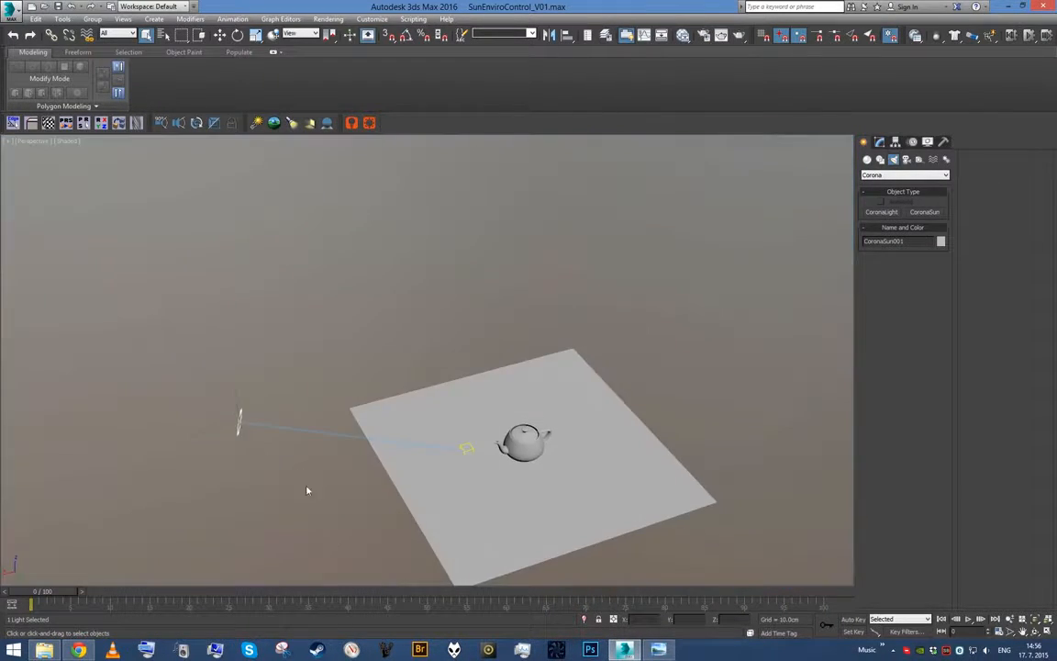
pyautogui.keyDown('alt'); pyautogui.moveTo(304, 401); pyautogui.dragTo(437, 343, button='middle'); pyautogui.keyUp('alt')
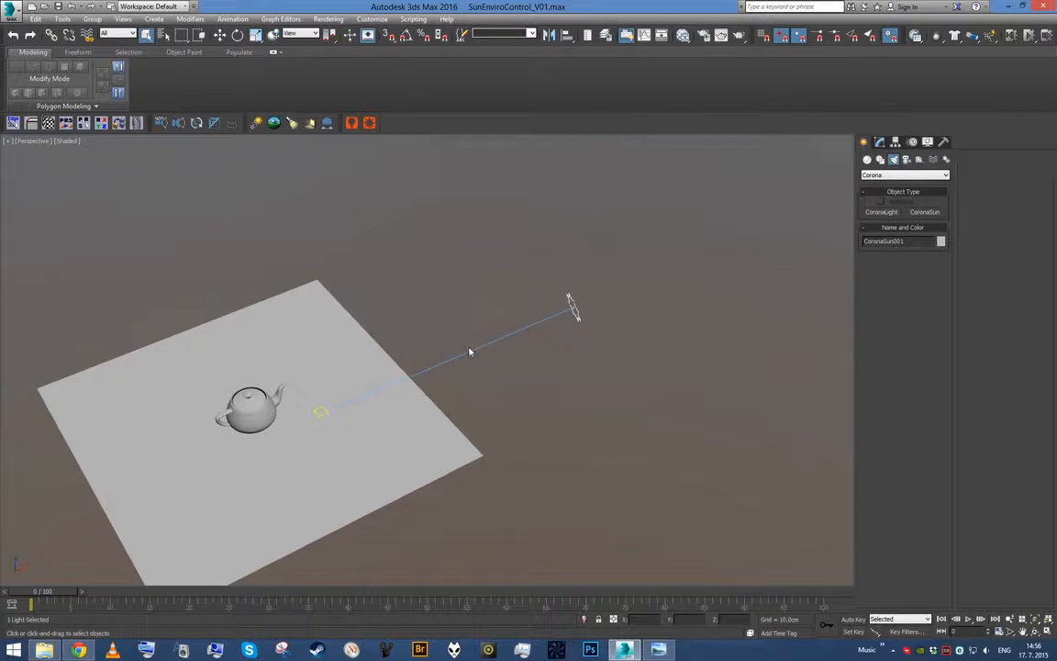
pyautogui.scroll(3, 469, 352)
pyautogui.press('F3')
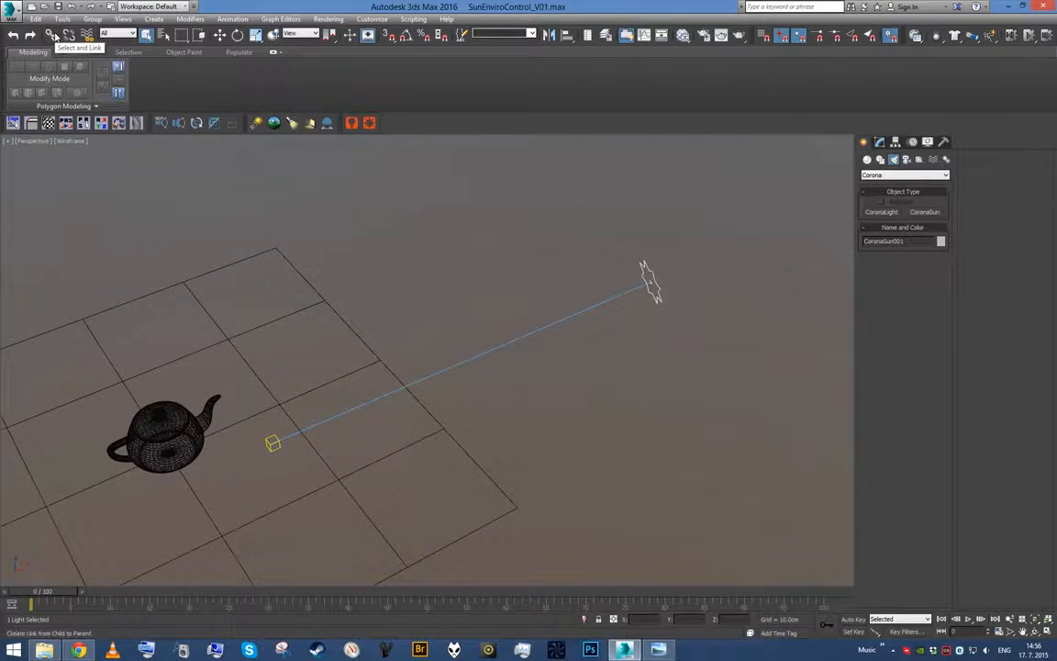
pyautogui.click(52, 35)
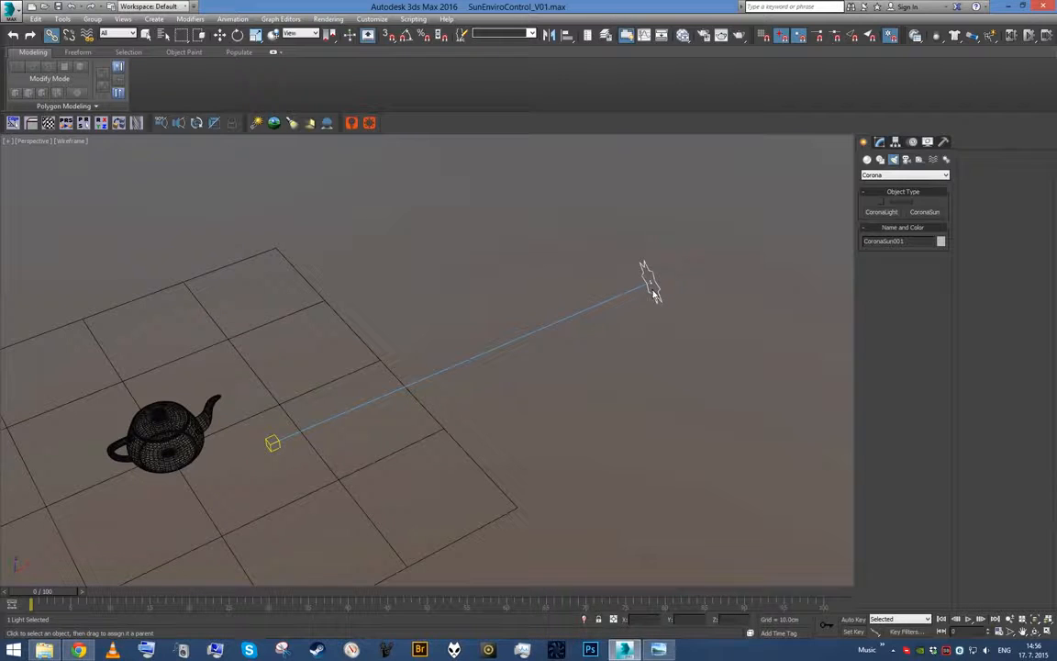
pyautogui.moveTo(651, 296); pyautogui.dragTo(274, 448)
pyautogui.press('q')
# Step: Test-rotate the sun's target to check the link, and undo the rotation
pyautogui.click(275, 449)
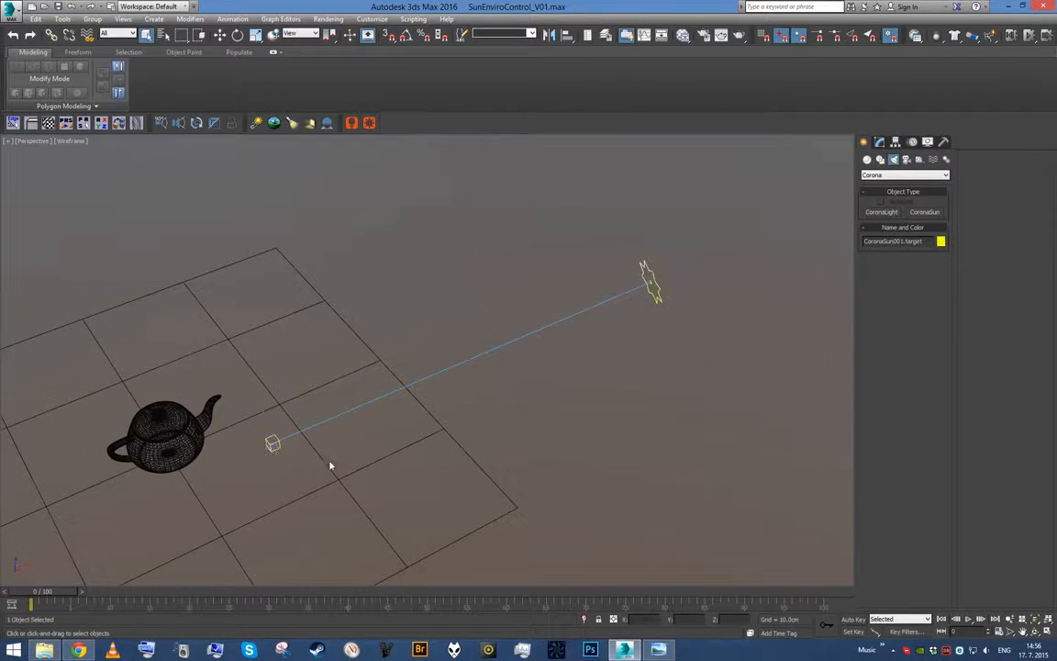
pyautogui.scroll(-5, 334, 464)
pyautogui.press('e')
pyautogui.moveTo(371, 424); pyautogui.dragTo(428, 452)
pyautogui.hotkey('ctrl', 'z')
# Step: Isolate the sun light and its target from the rest of the scene
pyautogui.keyDown('alt'); pyautogui.moveTo(490, 337); pyautogui.dragTo(560, 363, button='middle'); pyautogui.keyUp('alt')
pyautogui.scroll(5, 509, 337)
pyautogui.press('q')
pyautogui.keyDown('ctrl'); pyautogui.click(188, 276); pyautogui.keyUp('ctrl')
pyautogui.hotkey('alt', 'q')
pyautogui.click(658, 451)
pyautogui.click(620, 413)
pyautogui.press('z')
pyautogui.keyDown('alt'); pyautogui.moveTo(596, 424); pyautogui.dragTo(510, 389, button='middle'); pyautogui.keyUp('alt')
# Step: Center the view on the sun's target and look toward the bright sun in the background sky
pyautogui.click(267, 429)
pyautogui.press('w')
pyautogui.moveTo(267, 430); pyautogui.dragTo(421, 314)
pyautogui.keyDown('alt'); pyautogui.moveTo(422, 314); pyautogui.dragTo(425, 359, button='middle'); pyautogui.keyUp('alt')
pyautogui.keyDown('ctrl'); pyautogui.click(426, 360); pyautogui.keyUp('ctrl')
pyautogui.click(159, 124)
pyautogui.press('z')
pyautogui.click(570, 369)
pyautogui.press('q')
pyautogui.click(715, 365)
pyautogui.press('z')
pyautogui.keyDown('alt'); pyautogui.moveTo(466, 355); pyautogui.dragTo(408, 345, button='middle'); pyautogui.keyUp('alt')
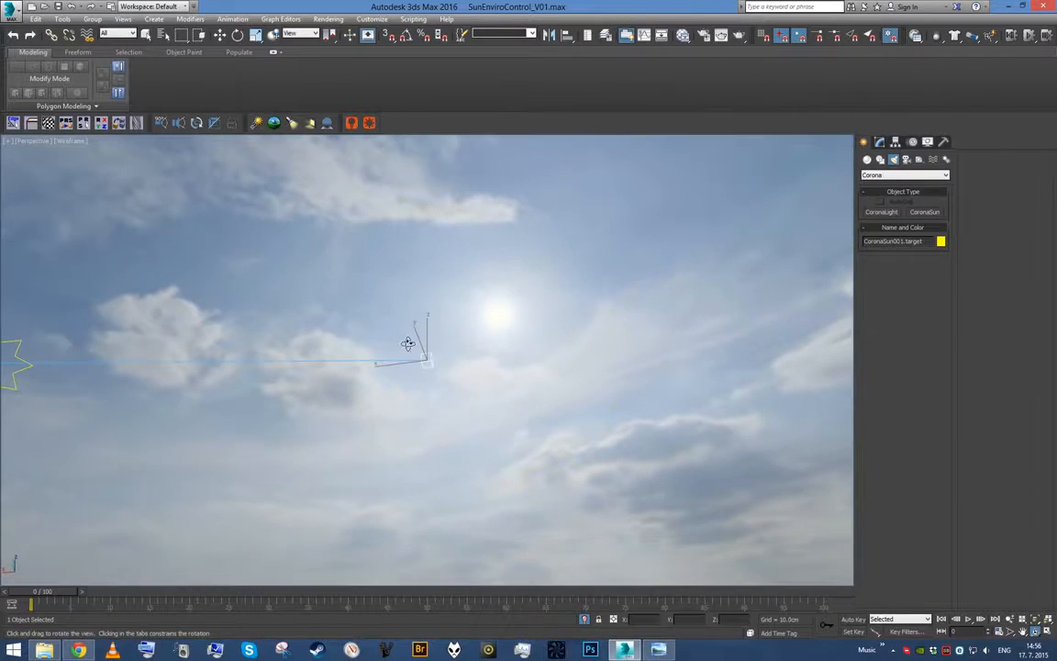
# Step: Align the target with the sun in the sky image and move the sun light over the same spot
pyautogui.keyDown('alt'); pyautogui.moveTo(101, 385); pyautogui.dragTo(177, 401, button='middle'); pyautogui.keyUp('alt')
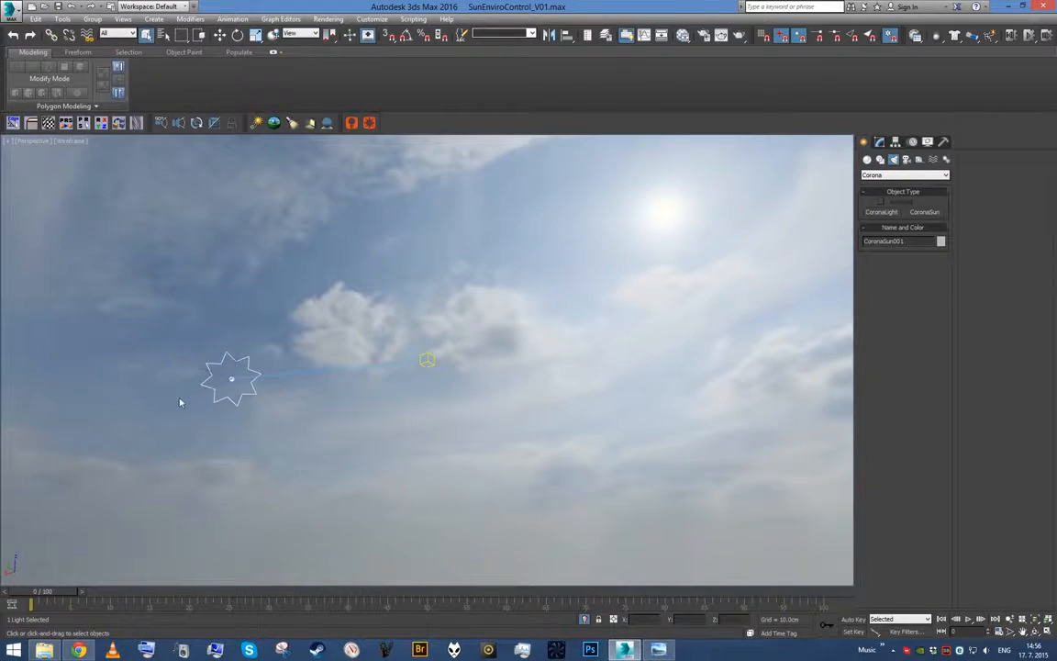
pyautogui.click(229, 377)
pyautogui.press('w')
pyautogui.press('z')
pyautogui.keyDown('alt'); pyautogui.moveTo(444, 416); pyautogui.dragTo(465, 404, button='middle'); pyautogui.keyUp('alt')
pyautogui.press('q')
pyautogui.click(429, 364)
pyautogui.keyDown('alt'); pyautogui.moveTo(430, 369); pyautogui.dragTo(281, 405, button='middle'); pyautogui.keyUp('alt')
pyautogui.click(194, 399)
pyautogui.press('w')
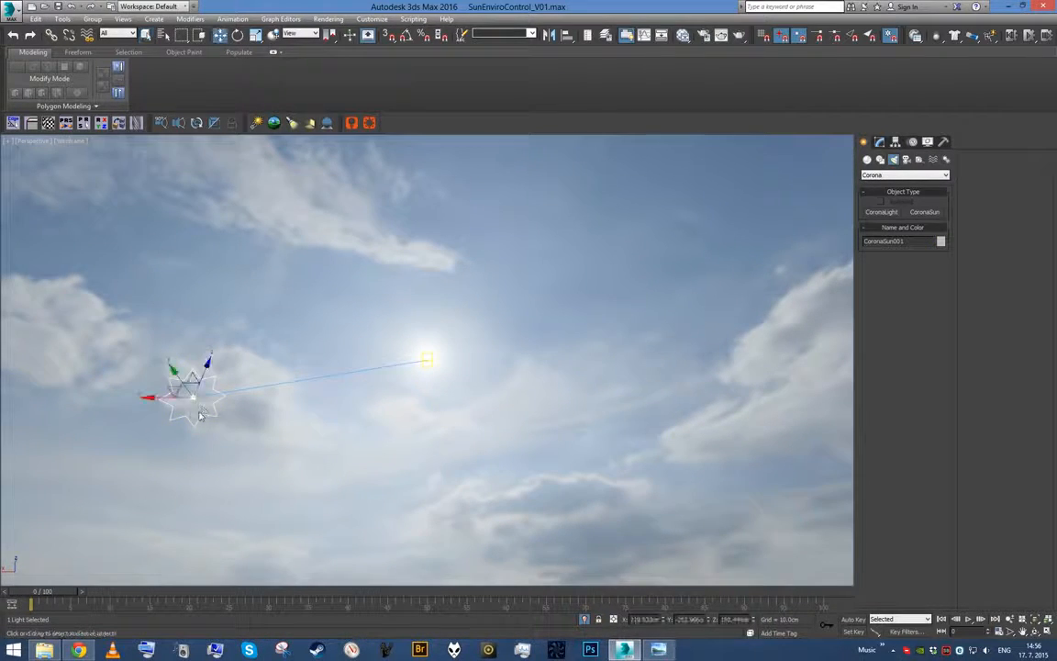
pyautogui.moveTo(191, 397); pyautogui.dragTo(424, 363)
# Step: End the isolation so the whole scene is shown, and select the sun's target
pyautogui.click(517, 462)
pyautogui.keyDown('alt'); pyautogui.moveTo(517, 463); pyautogui.dragTo(425, 429, button='middle'); pyautogui.keyUp('alt')
pyautogui.click(394, 394)
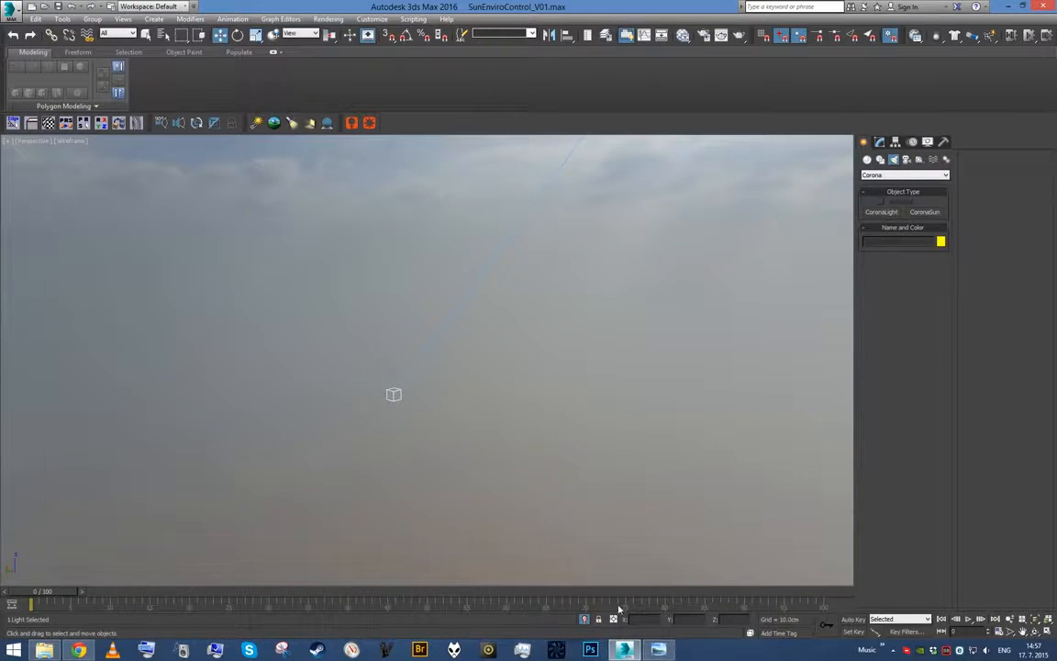
pyautogui.click(584, 619)
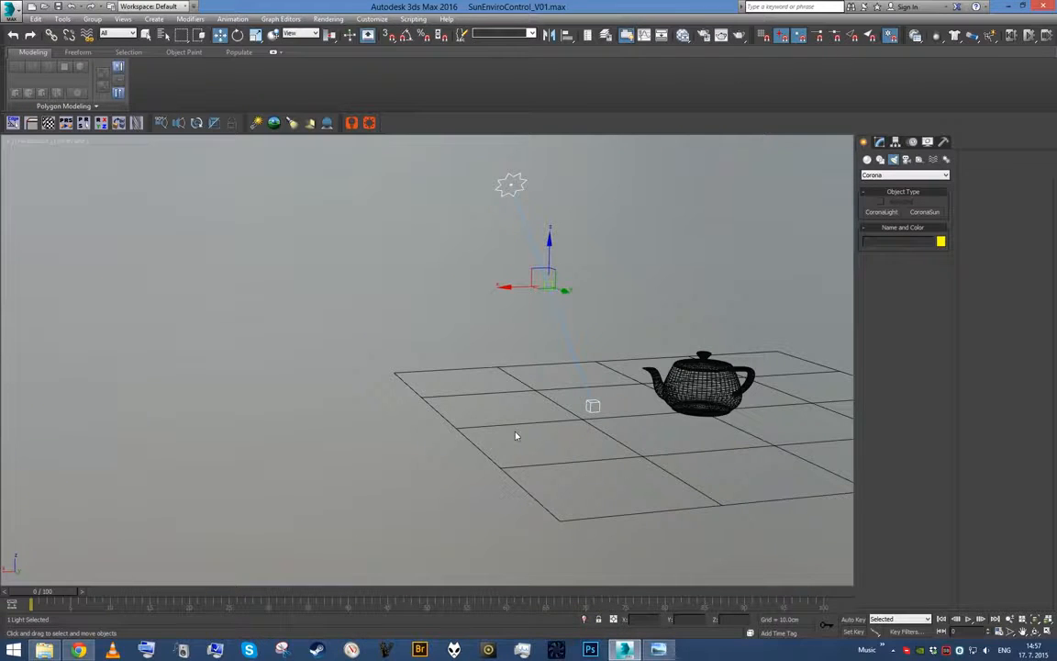
pyautogui.press('z')
pyautogui.keyDown('alt'); pyautogui.moveTo(515, 422); pyautogui.dragTo(431, 442, button='middle'); pyautogui.keyUp('alt')
pyautogui.hotkey('shift', 'z')
pyautogui.hotkey('shift', 'z')
pyautogui.click(399, 396)
pyautogui.rightClick(422, 418)
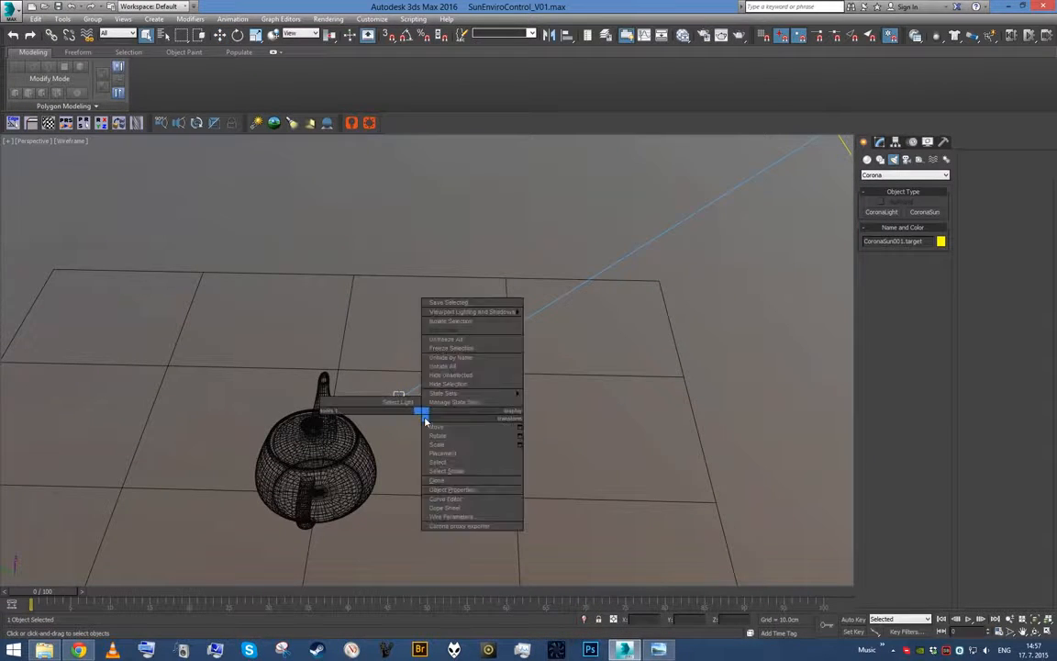
pyautogui.click(469, 517)
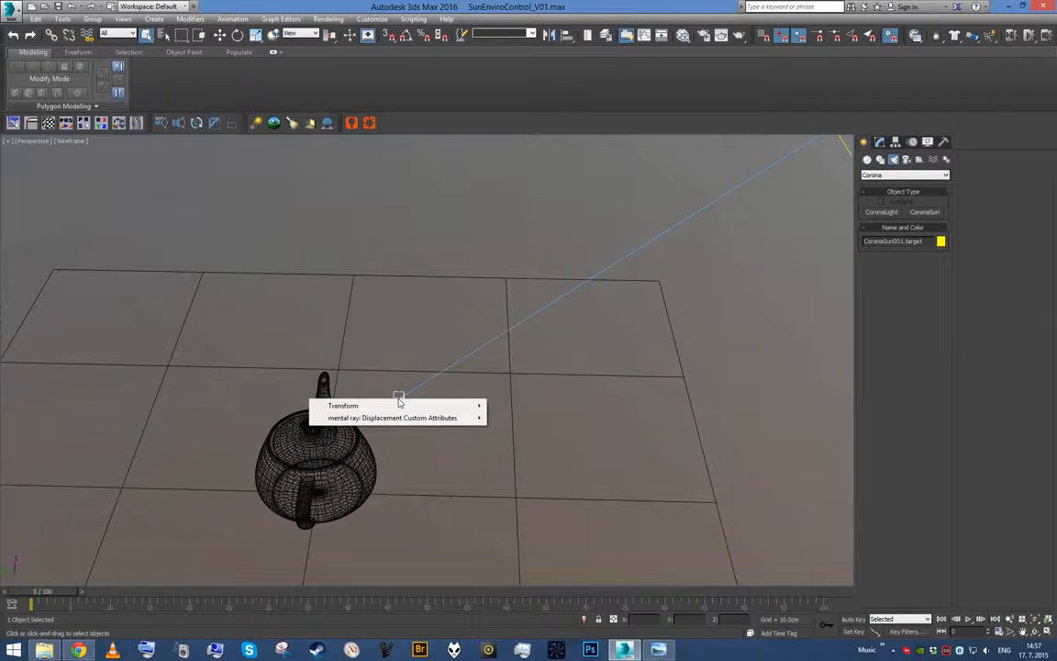
pyautogui.moveTo(454, 406)
pyautogui.moveTo(548, 422)
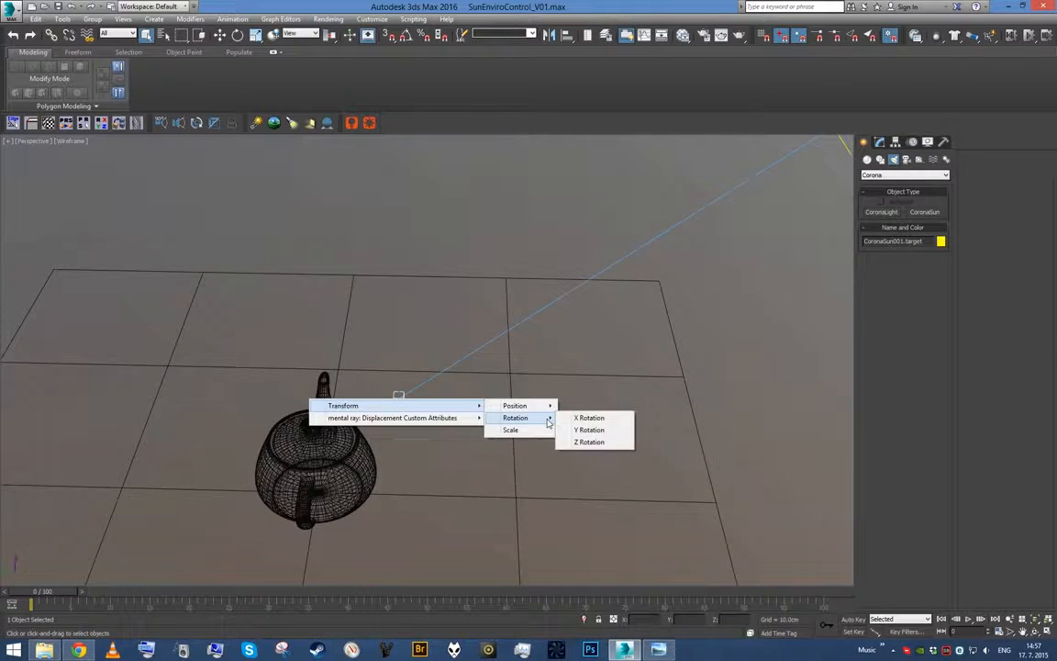
pyautogui.click(595, 442)
pyautogui.rightClick(581, 427)
pyautogui.keyDown('alt'); pyautogui.moveTo(504, 393); pyautogui.dragTo(462, 317, button='middle'); pyautogui.keyUp('alt')
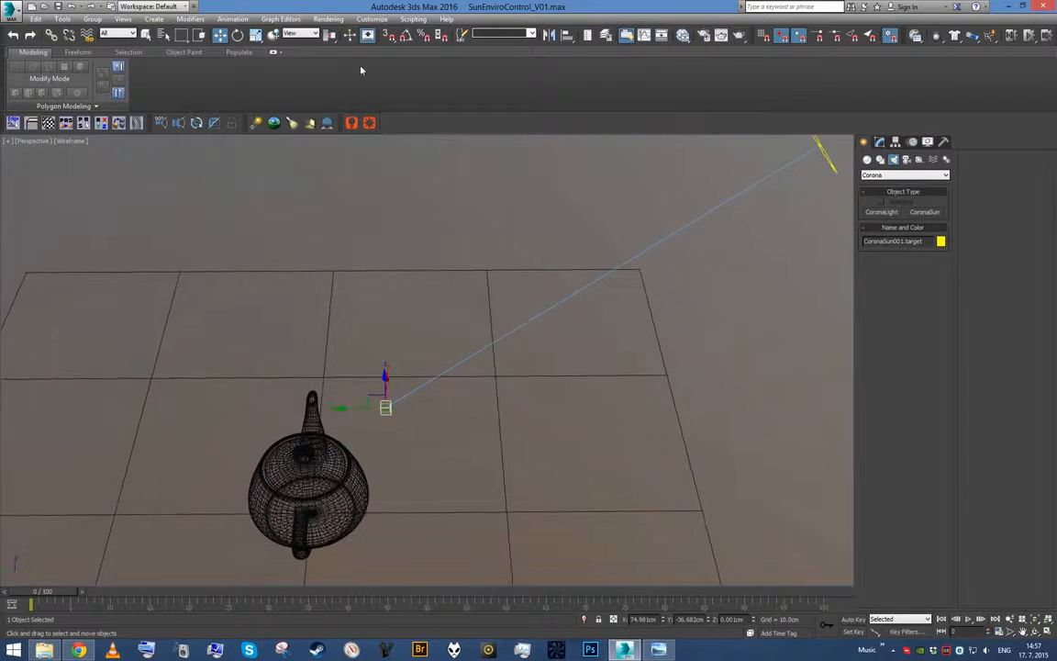
# Step: Open the Parameter Wire Dialog and pick the Z Rotation of the sun's target as the first parameter
pyautogui.click(328, 19)
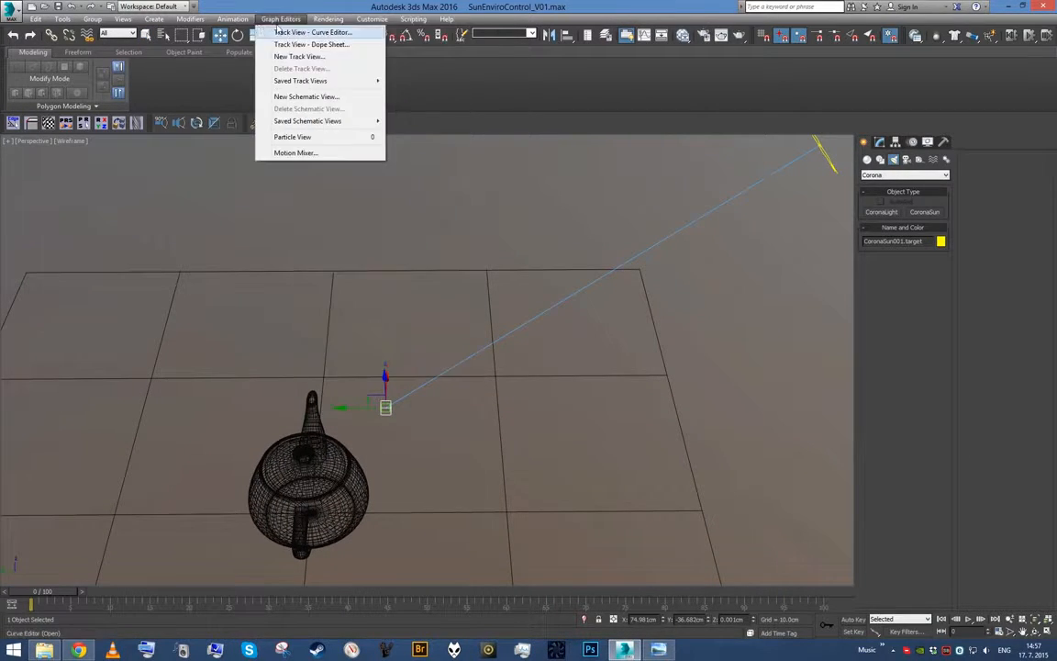
pyautogui.moveTo(246, 22)
pyautogui.moveTo(297, 197)
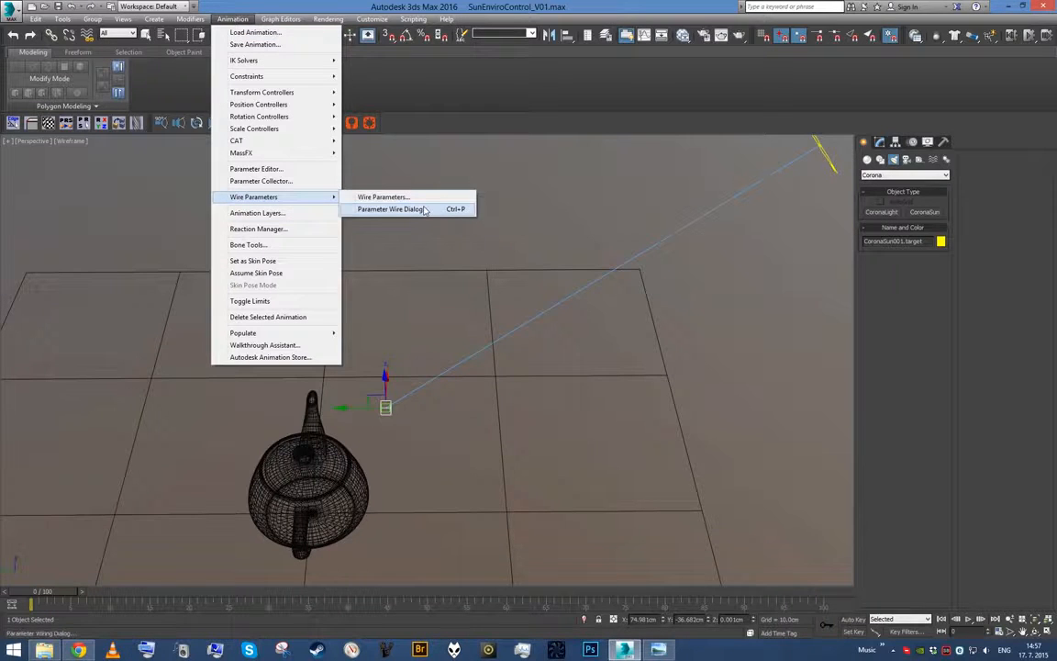
pyautogui.click(390, 209)
pyautogui.moveTo(424, 227); pyautogui.dragTo(138, 183)
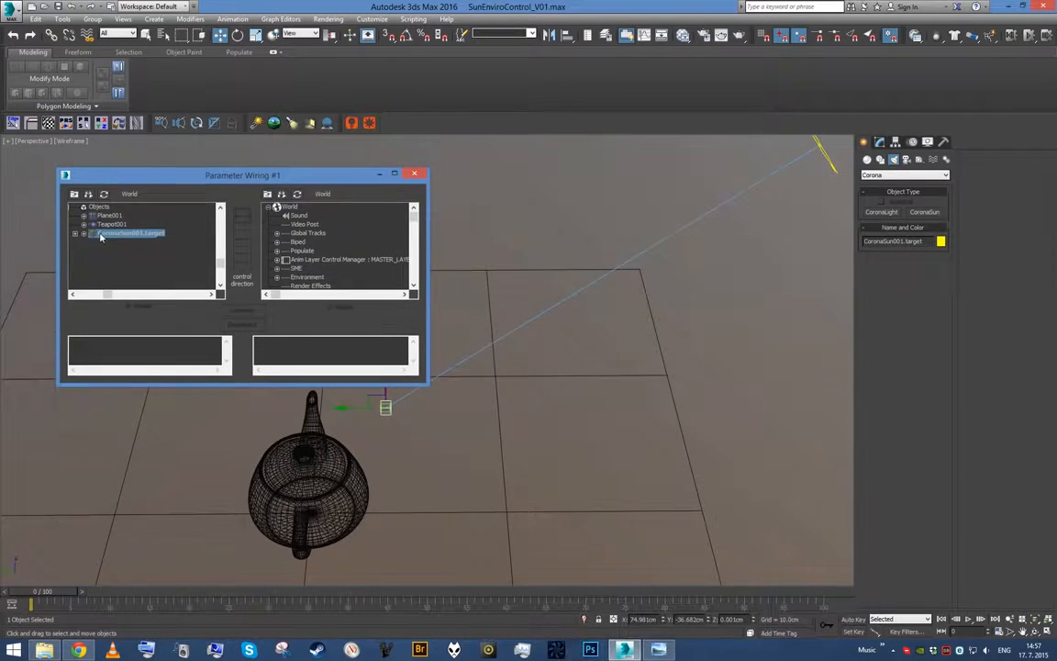
pyautogui.click(84, 234)
pyautogui.click(92, 242)
pyautogui.click(102, 259)
pyautogui.moveTo(222, 246)
pyautogui.mouseDown()
pyautogui.moveTo(219, 213)
pyautogui.moveTo(211, 260)
pyautogui.mouseUp()
pyautogui.click(170, 243)
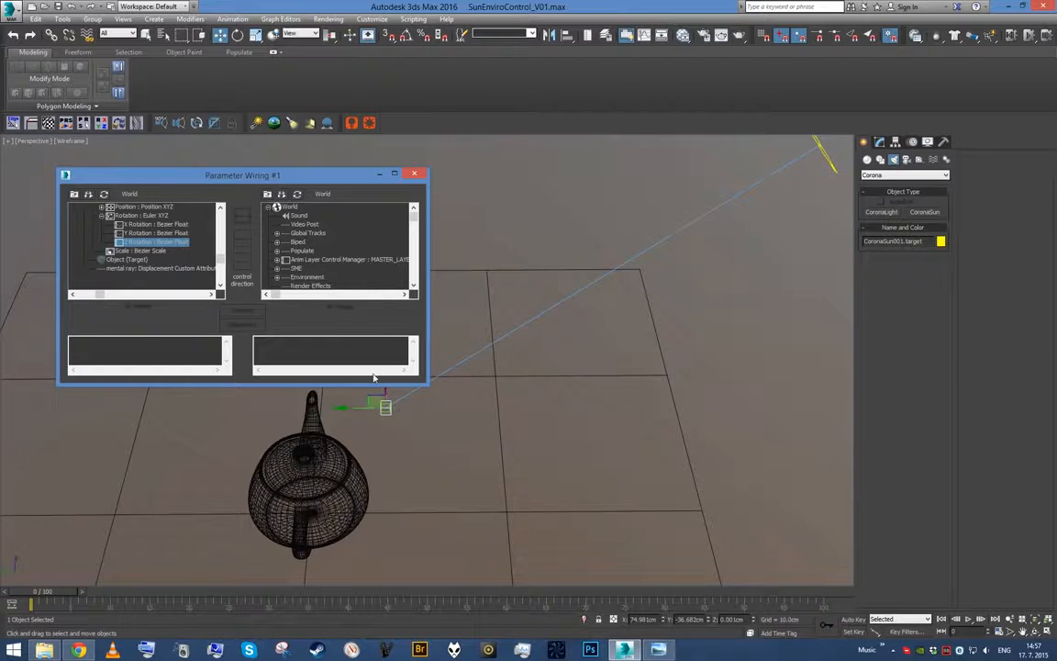
# Step: Pick the environment texture map's U Offset as the second parameter, controlled one-way by Z Rotation
pyautogui.moveTo(413, 216); pyautogui.dragTo(415, 239)
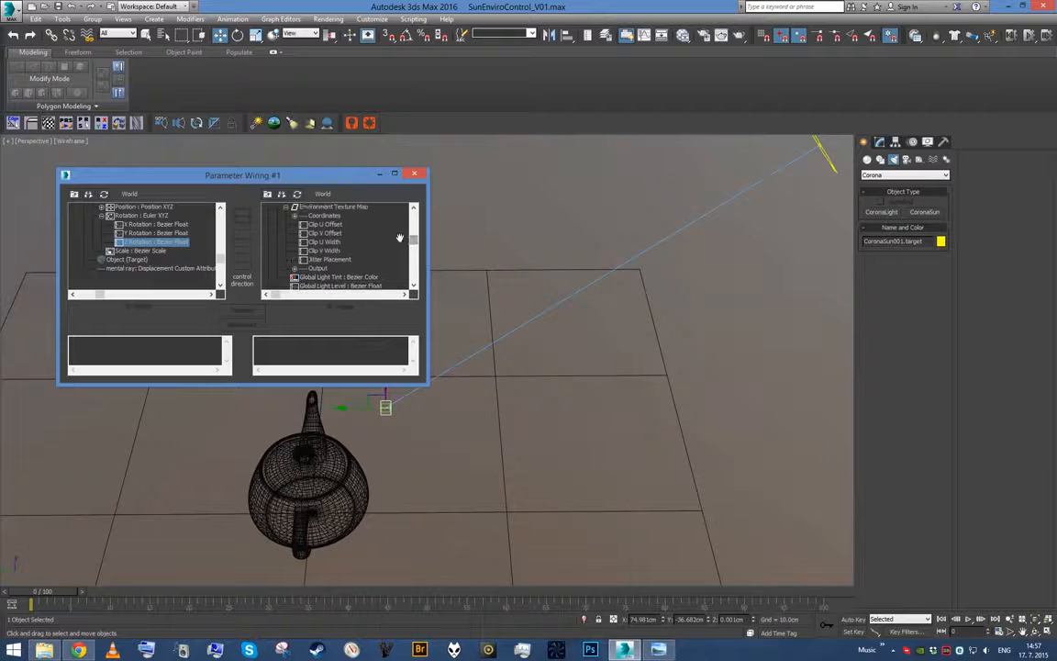
pyautogui.click(295, 216)
pyautogui.click(328, 224)
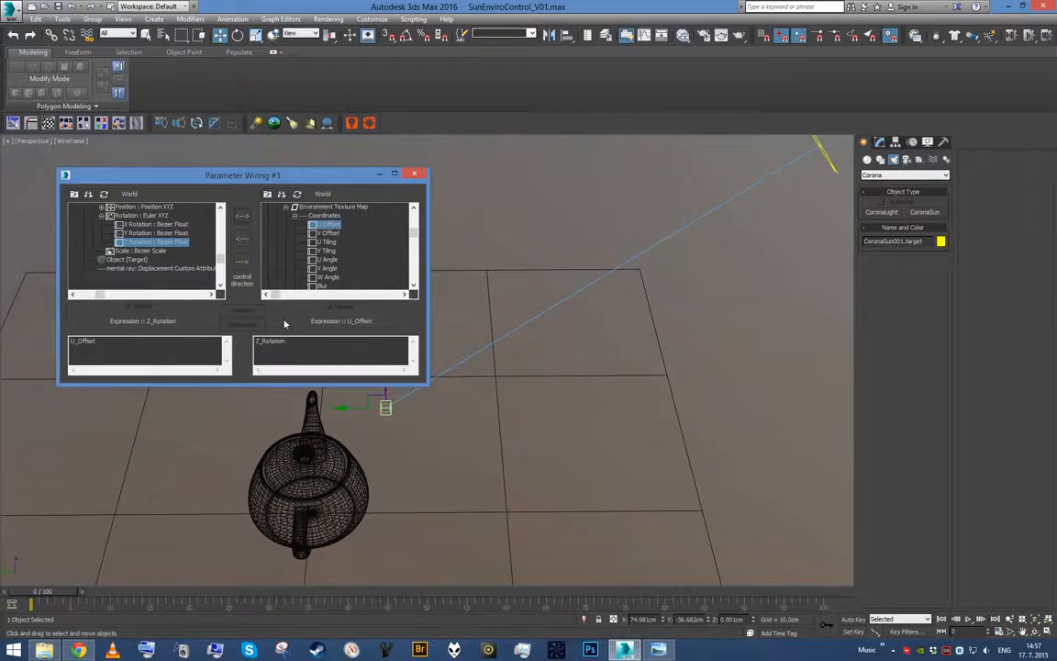
pyautogui.click(243, 262)
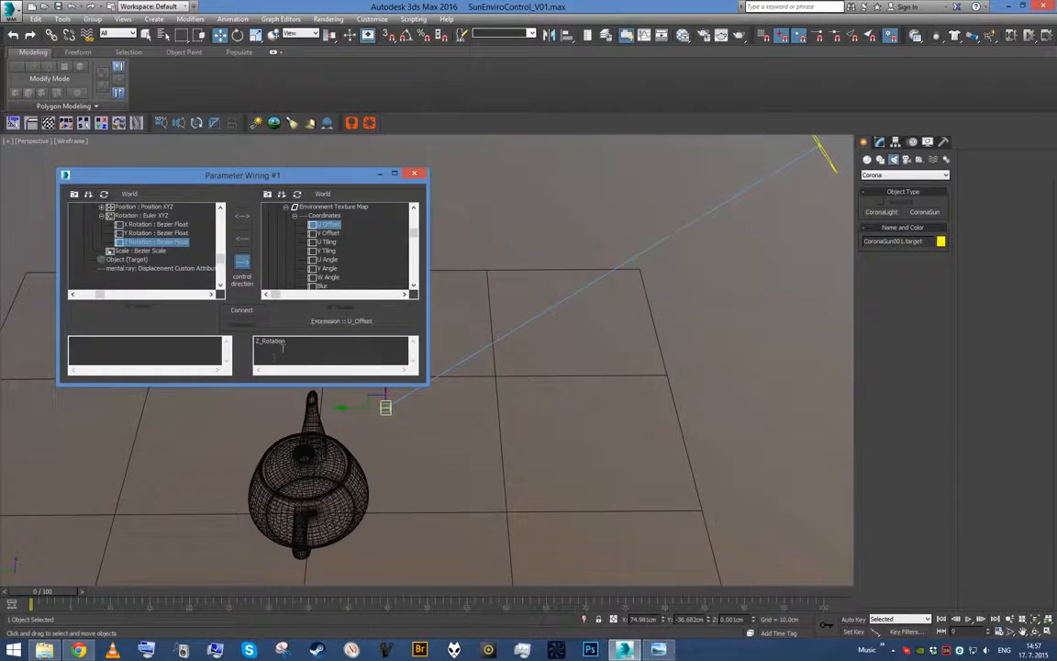
# Step: Connect the parameters with the U Offset expression radToDeg Z_Rotation / 360.0 and minimize the wiring dialog
pyautogui.click(259, 343)
pyautogui.write('-')
pyautogui.write('rad')
pyautogui.write('T')
pyautogui.write('oDeg(')
pyautogui.click(241, 310)
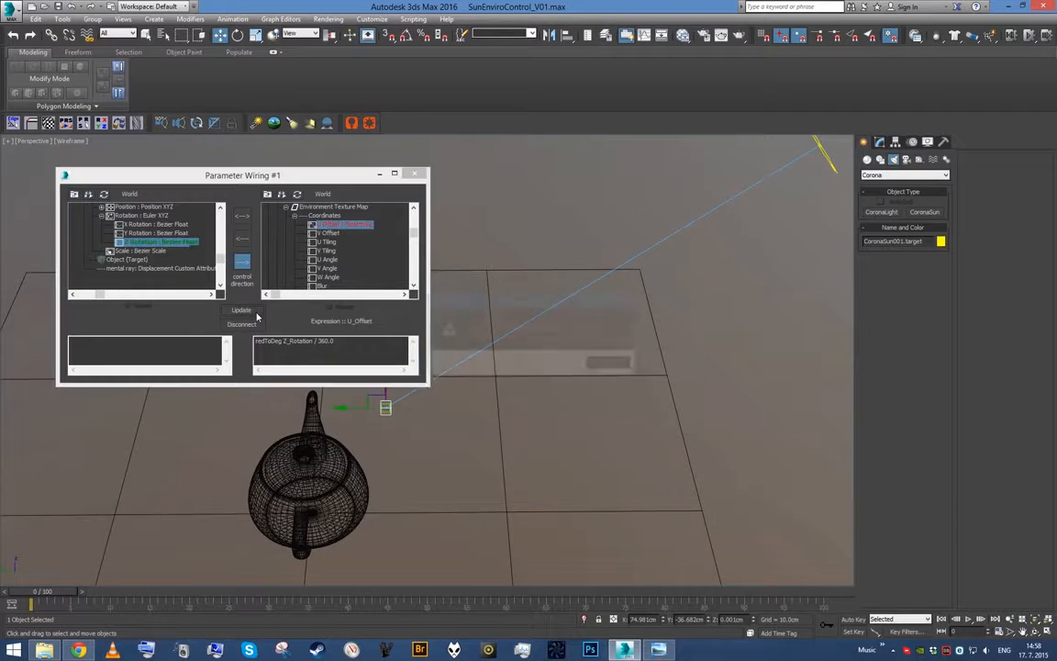
pyautogui.click(610, 366)
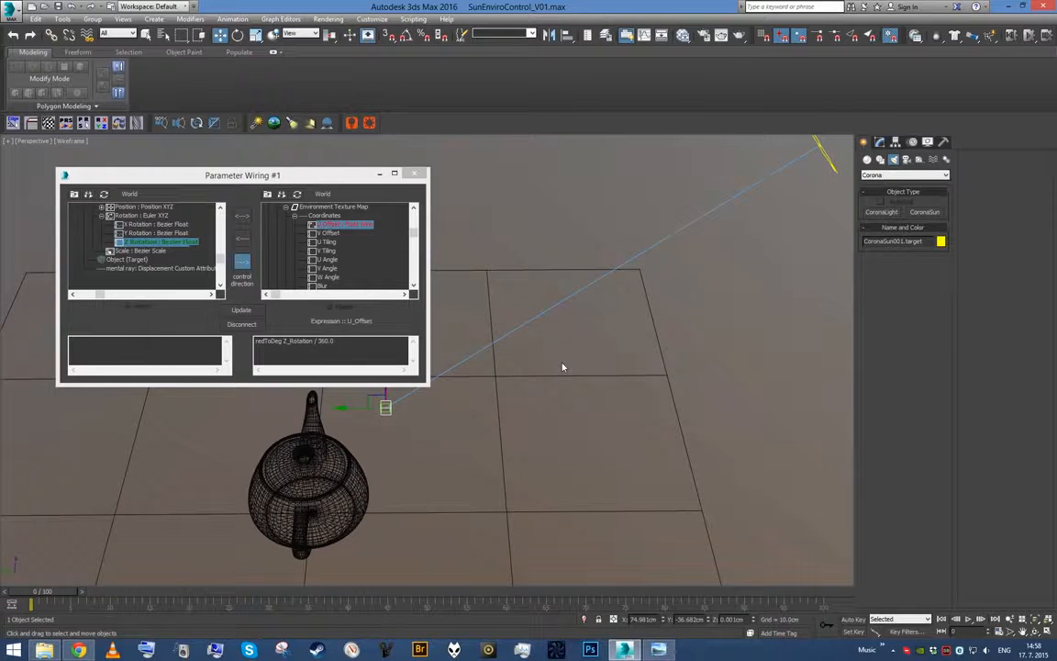
pyautogui.click(277, 346)
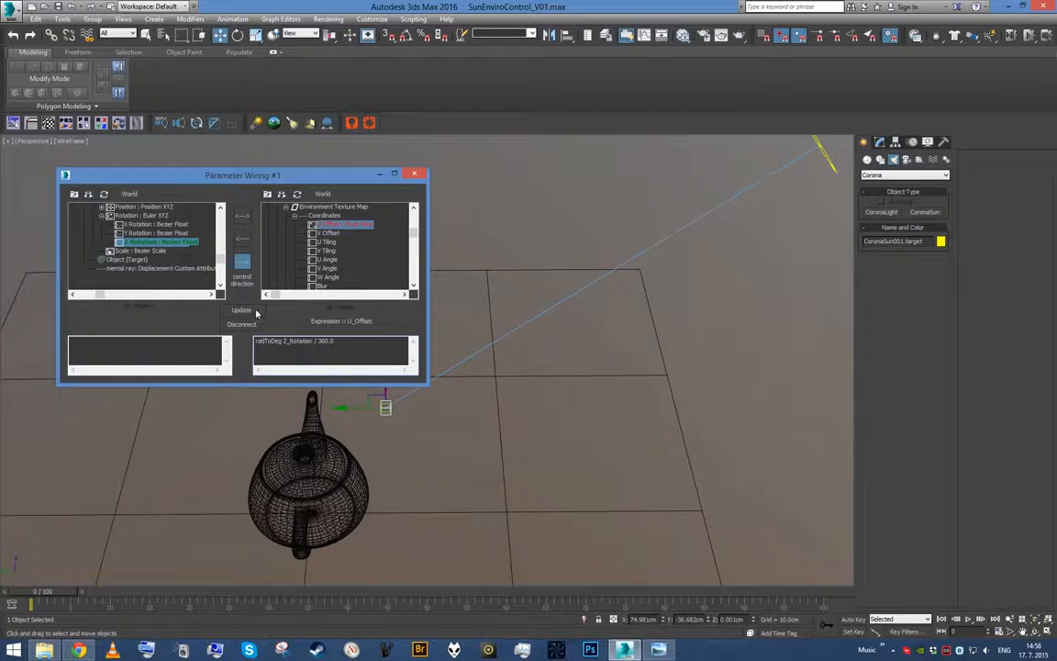
pyautogui.click(381, 173)
# Step: Rotate the sun's target to test that the environment image turns along with the sun light
pyautogui.keyDown('alt'); pyautogui.moveTo(388, 349); pyautogui.dragTo(482, 280, button='middle'); pyautogui.keyUp('alt')
pyautogui.scroll(-3, 466, 317)
pyautogui.press('e')
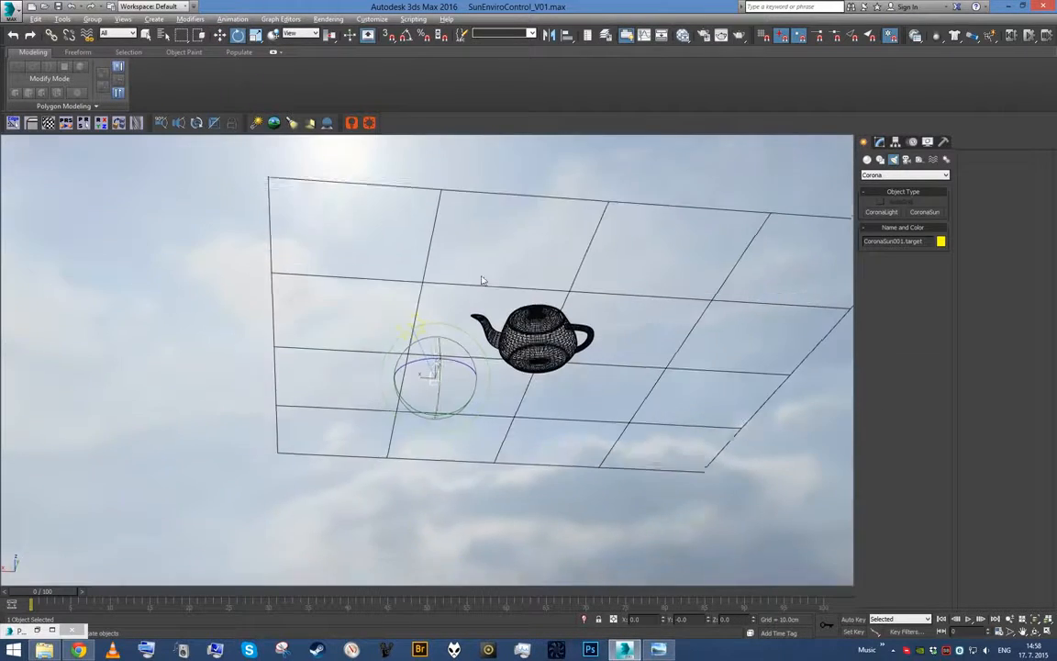
pyautogui.moveTo(400, 356)
pyautogui.mouseDown()
pyautogui.moveTo(386, 358)
pyautogui.moveTo(410, 367)
pyautogui.mouseUp()
pyautogui.keyDown('alt'); pyautogui.moveTo(411, 367); pyautogui.dragTo(433, 374, button='middle'); pyautogui.keyUp('alt')
pyautogui.moveTo(404, 382); pyautogui.dragTo(457, 303)
pyautogui.keyDown('alt'); pyautogui.moveTo(453, 306); pyautogui.dragTo(434, 347, button='middle'); pyautogui.keyUp('alt')
# Step: Try moving the sun light relative to its target, and undo the move
pyautogui.click(471, 348)
pyautogui.click(400, 294)
pyautogui.press('w')
pyautogui.moveTo(393, 384); pyautogui.dragTo(436, 381)
pyautogui.keyDown('alt'); pyautogui.moveTo(428, 419); pyautogui.dragTo(433, 370, button='middle'); pyautogui.keyUp('alt')
pyautogui.hotkey('ctrl', 'z')
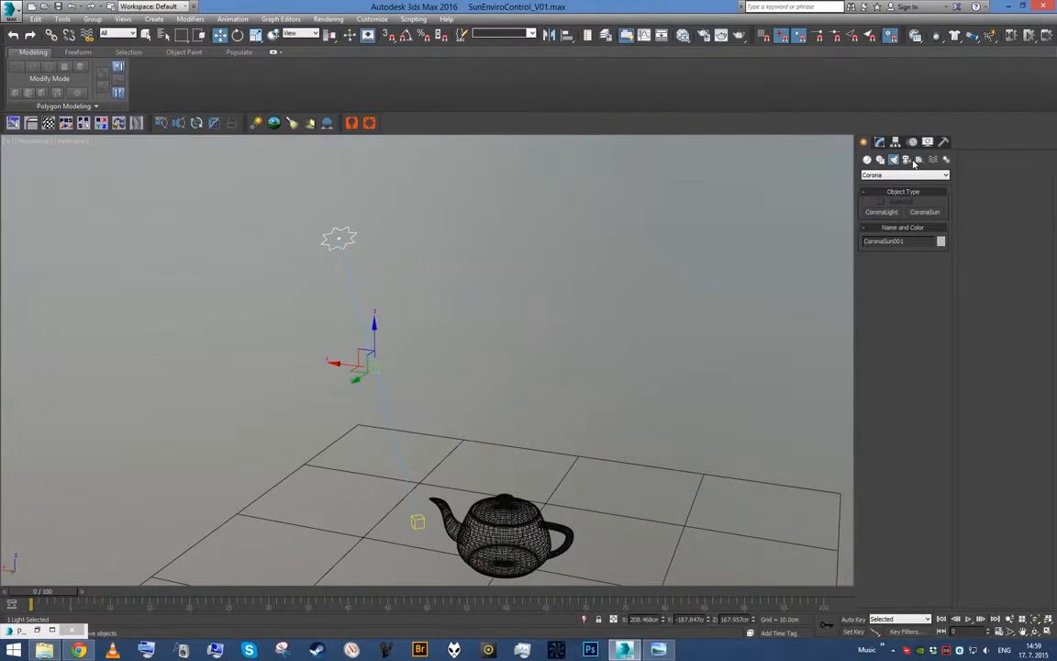
# Step: Lock the Corona sun light's movement and rotation on the X, Y and Z axes in its link info
pyautogui.click(897, 142)
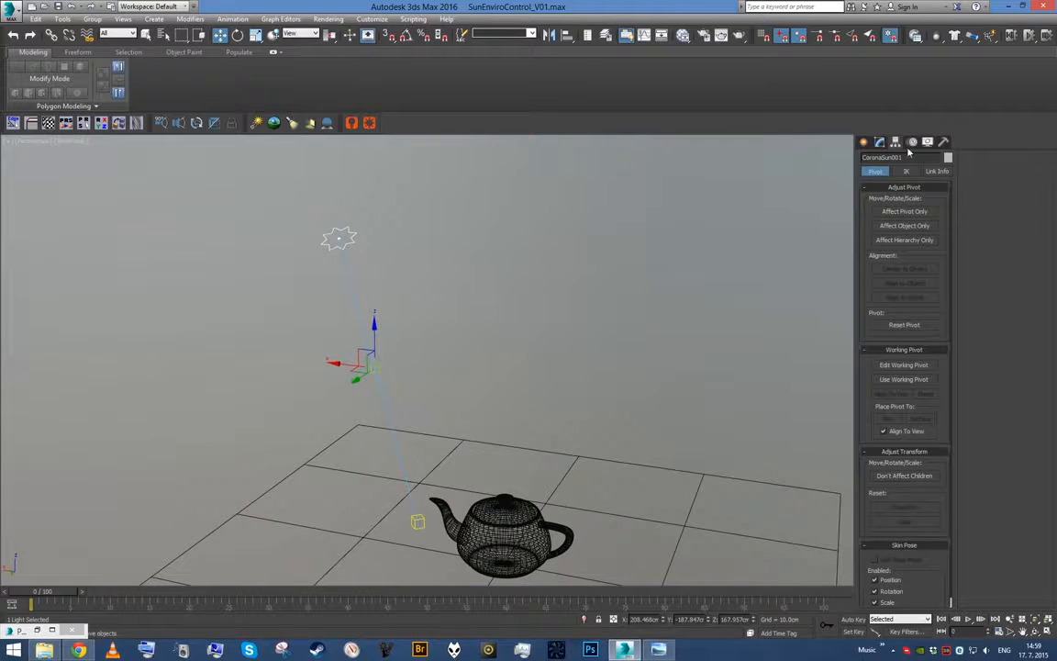
pyautogui.click(936, 172)
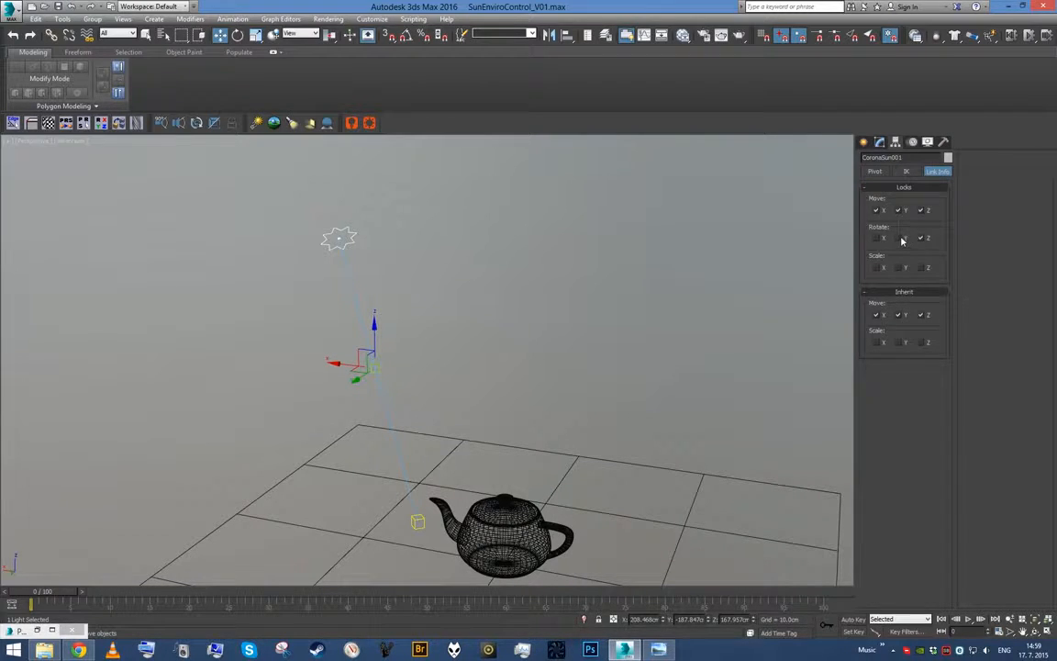
pyautogui.click(878, 239)
# Step: Rotate the sun's target to about -35.5 degrees around Z to test the locked sun with the environment image
pyautogui.keyDown('alt'); pyautogui.moveTo(718, 268); pyautogui.dragTo(671, 261, button='middle'); pyautogui.keyUp('alt')
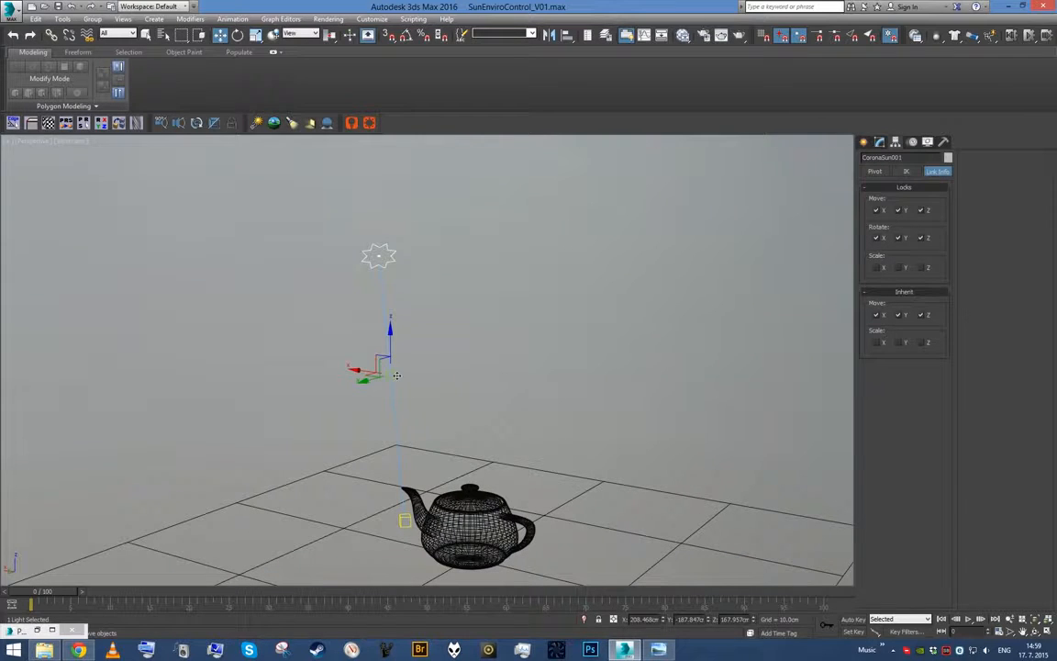
pyautogui.press('e')
pyautogui.press('q')
pyautogui.click(403, 516)
pyautogui.keyDown('alt'); pyautogui.moveTo(439, 483); pyautogui.dragTo(434, 496, button='middle'); pyautogui.keyUp('alt')
pyautogui.press('e')
pyautogui.moveTo(401, 535); pyautogui.dragTo(430, 546)
pyautogui.keyDown('alt'); pyautogui.moveTo(433, 540); pyautogui.dragTo(459, 330, button='middle'); pyautogui.keyUp('alt')
pyautogui.keyDown('alt'); pyautogui.moveTo(721, 180); pyautogui.dragTo(500, 321, button='middle'); pyautogui.keyUp('alt')
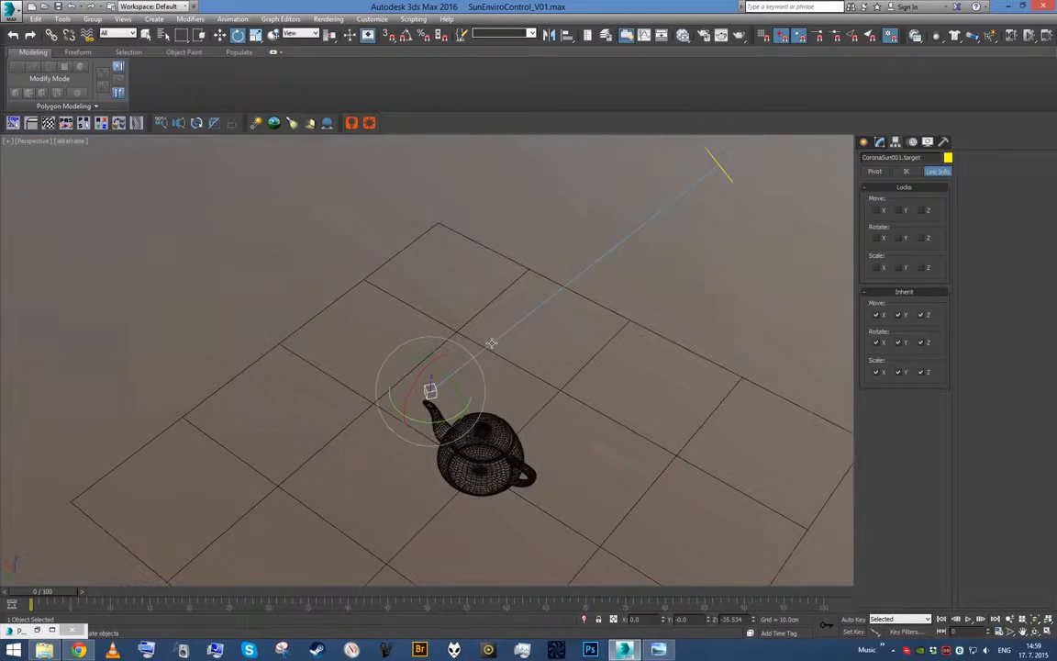
pyautogui.press('q')
pyautogui.click(452, 404)
pyautogui.click(427, 390)
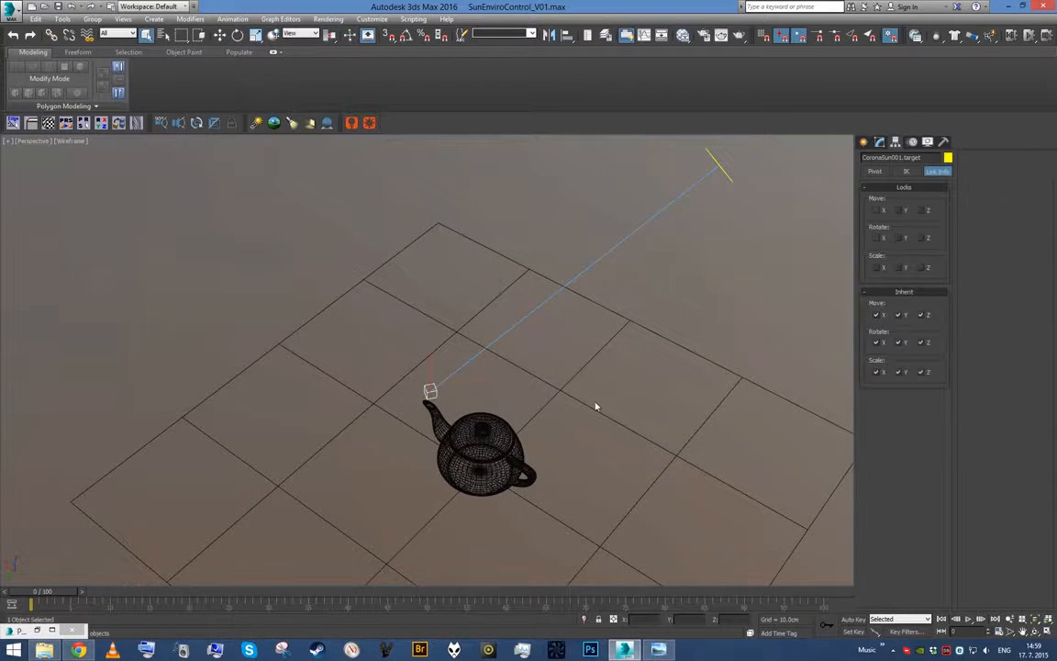
# Step: Create a Daylight system with its compass beside the teapot grid and its sun above
pyautogui.scroll(-4, 541, 393)
pyautogui.click(862, 142)
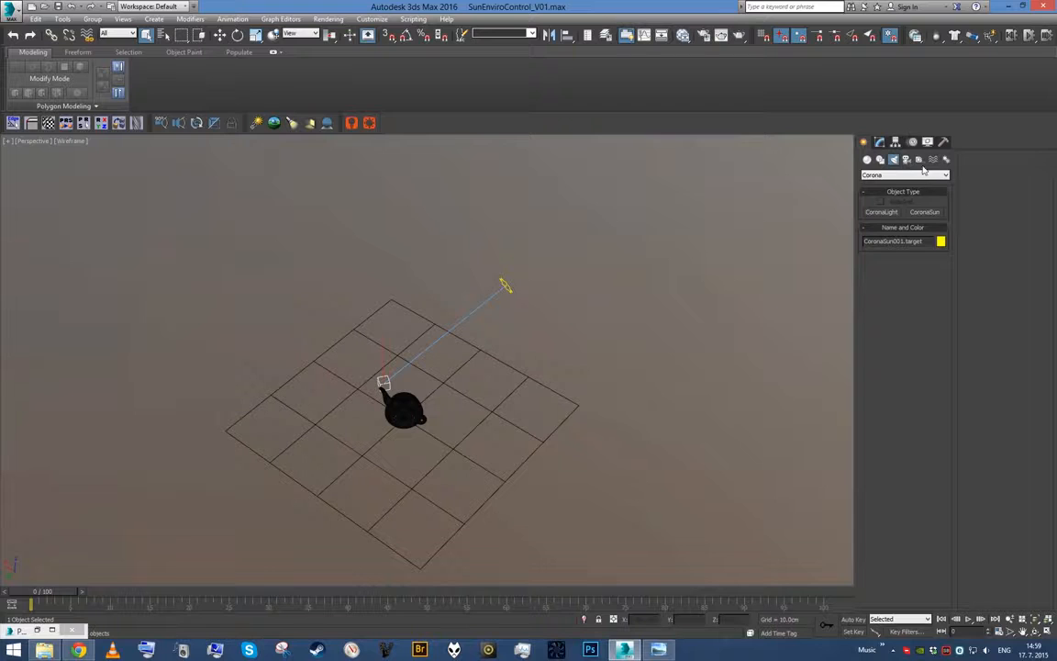
pyautogui.click(881, 236)
pyautogui.moveTo(597, 365); pyautogui.dragTo(642, 377)
pyautogui.click(761, 218)
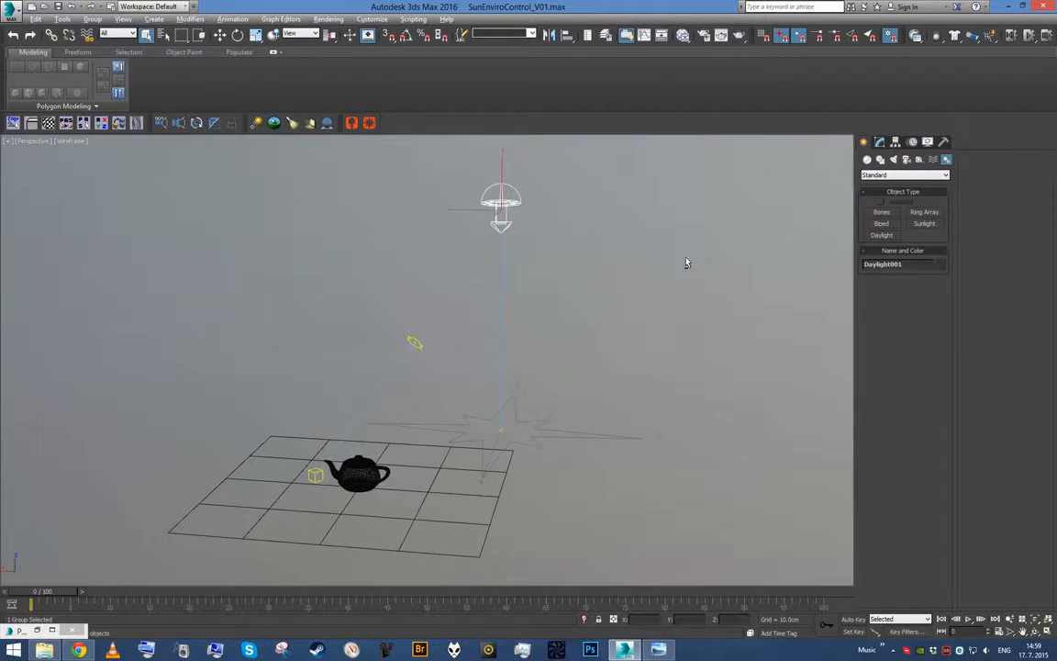
# Step: Set the Daylight system's sunlight to CoronaSun and its skylight to No Skylight
pyautogui.click(879, 144)
pyautogui.click(940, 377)
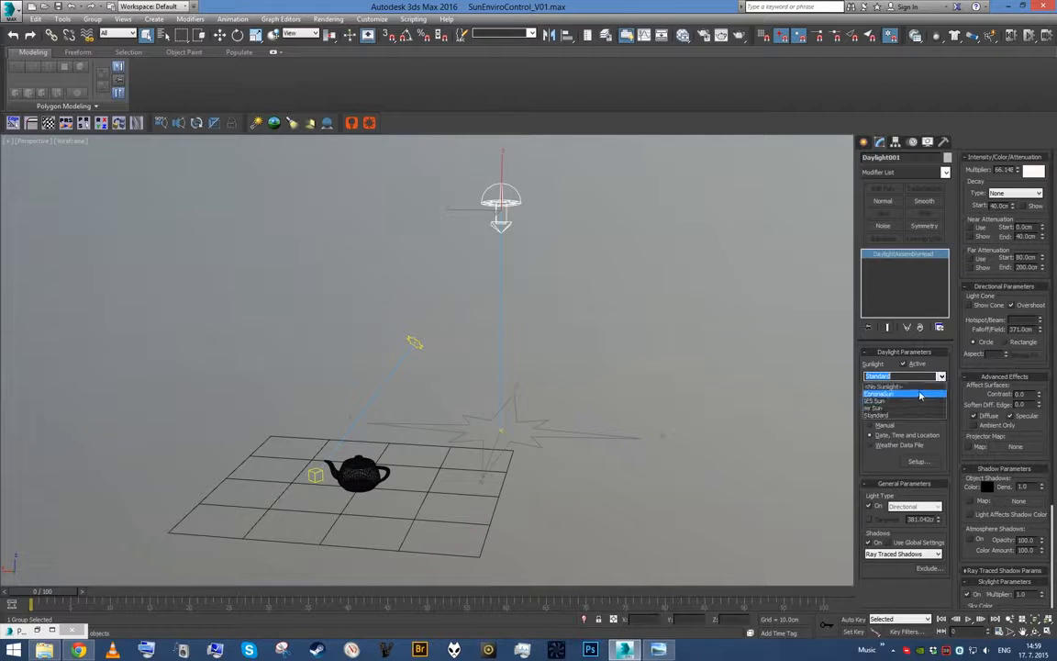
pyautogui.click(921, 392)
pyautogui.click(942, 377)
pyautogui.click(895, 413)
pyautogui.click(941, 403)
pyautogui.click(905, 415)
pyautogui.keyDown('alt'); pyautogui.moveTo(743, 359); pyautogui.dragTo(726, 345, button='middle'); pyautogui.keyUp('alt')
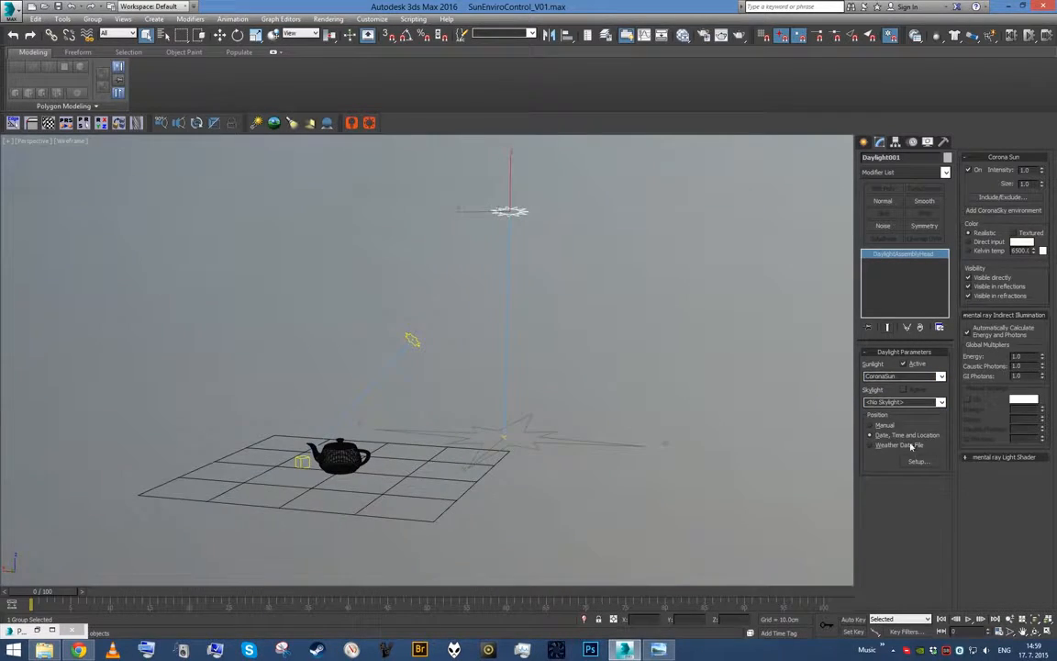
# Step: Move the daylight sun off to the side so it shines on the compass at an angle
pyautogui.keyDown('alt'); pyautogui.moveTo(733, 399); pyautogui.dragTo(722, 372, button='middle'); pyautogui.keyUp('alt')
pyautogui.press('w')
pyautogui.moveTo(532, 230); pyautogui.dragTo(572, 250)
pyautogui.keyDown('alt'); pyautogui.moveTo(572, 250); pyautogui.dragTo(514, 446, button='middle'); pyautogui.keyUp('alt')
# Step: Rotate the daylight compass to about 52 degrees around Z and check how its sun turns against the environment image
pyautogui.click(509, 446)
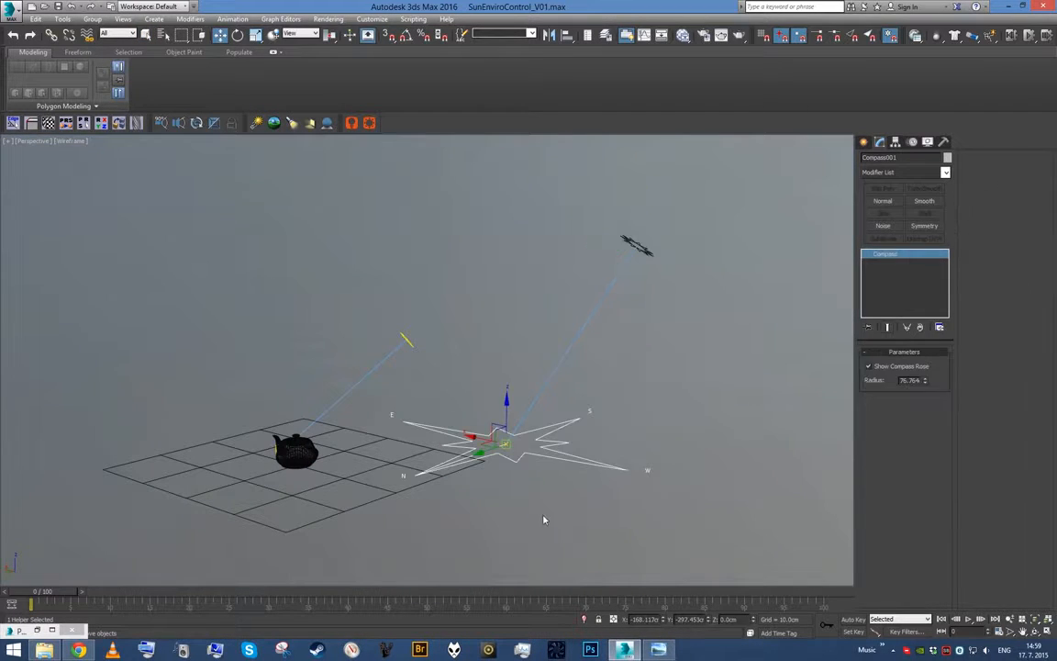
pyautogui.press('e')
pyautogui.moveTo(508, 454); pyautogui.dragTo(551, 450)
pyautogui.keyDown('alt'); pyautogui.moveTo(551, 450); pyautogui.dragTo(592, 401, button='middle'); pyautogui.keyUp('alt')
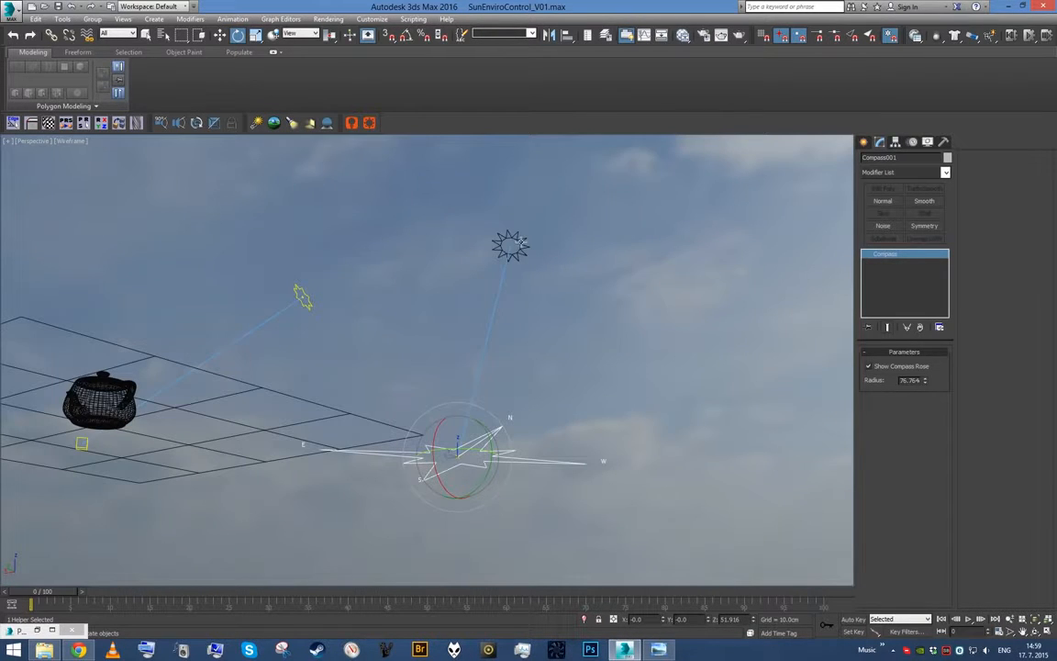
pyautogui.keyDown('alt'); pyautogui.moveTo(592, 401); pyautogui.dragTo(413, 315, button='middle'); pyautogui.keyUp('alt')
pyautogui.keyDown('alt'); pyautogui.moveTo(326, 356); pyautogui.dragTo(541, 371, button='middle'); pyautogui.keyUp('alt')
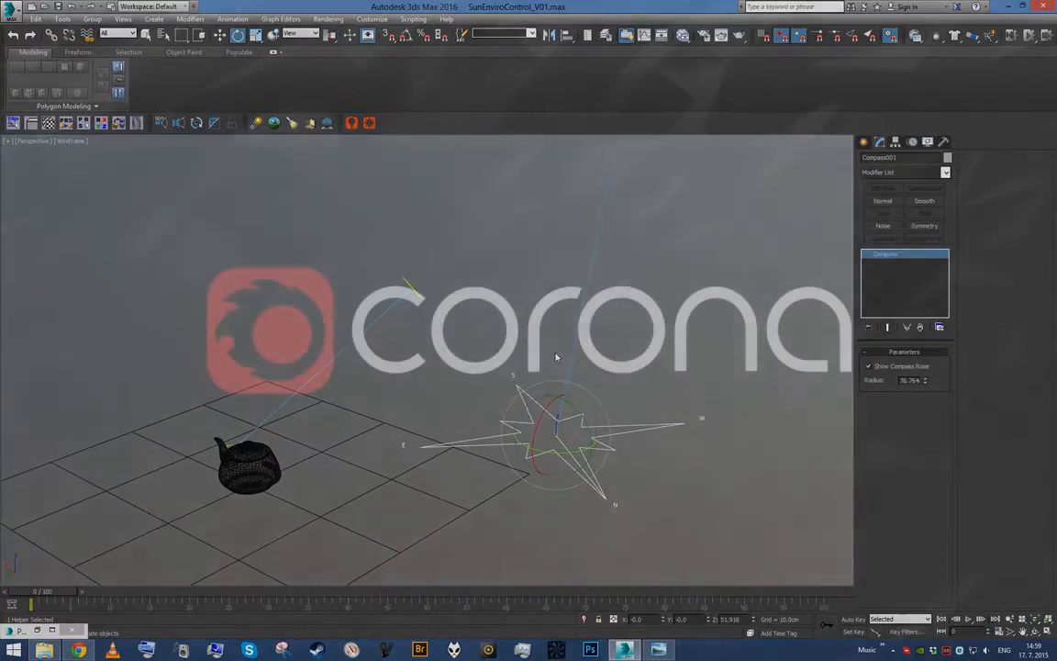